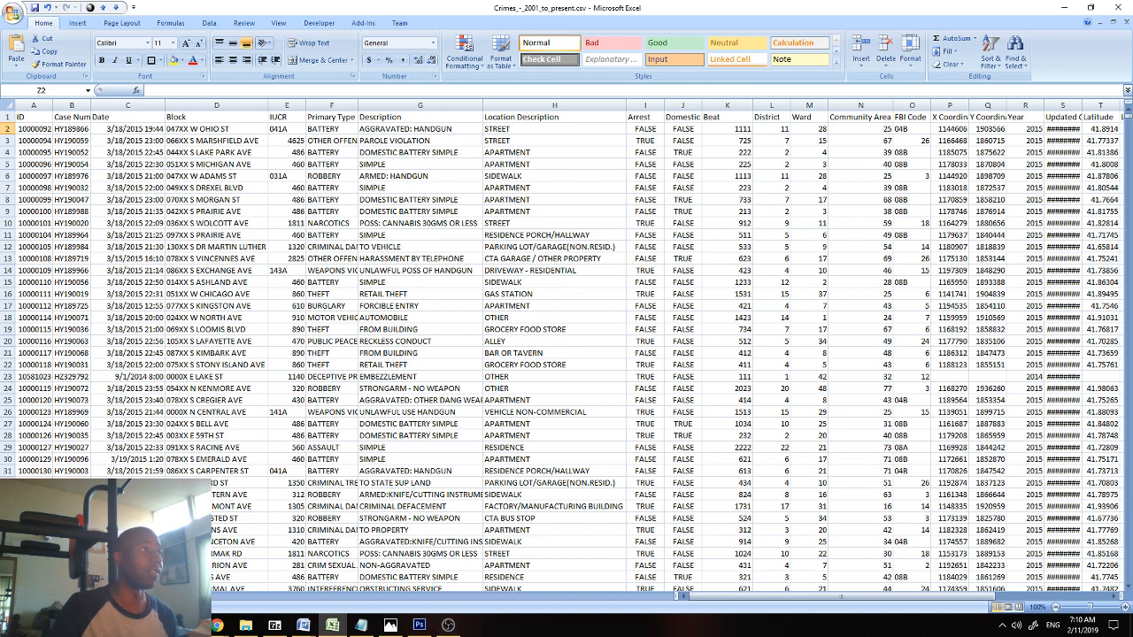
Examine the crime data's Beat column and the Beat/Value and Arrest lookup tables on the other sheet
click(177, 596)
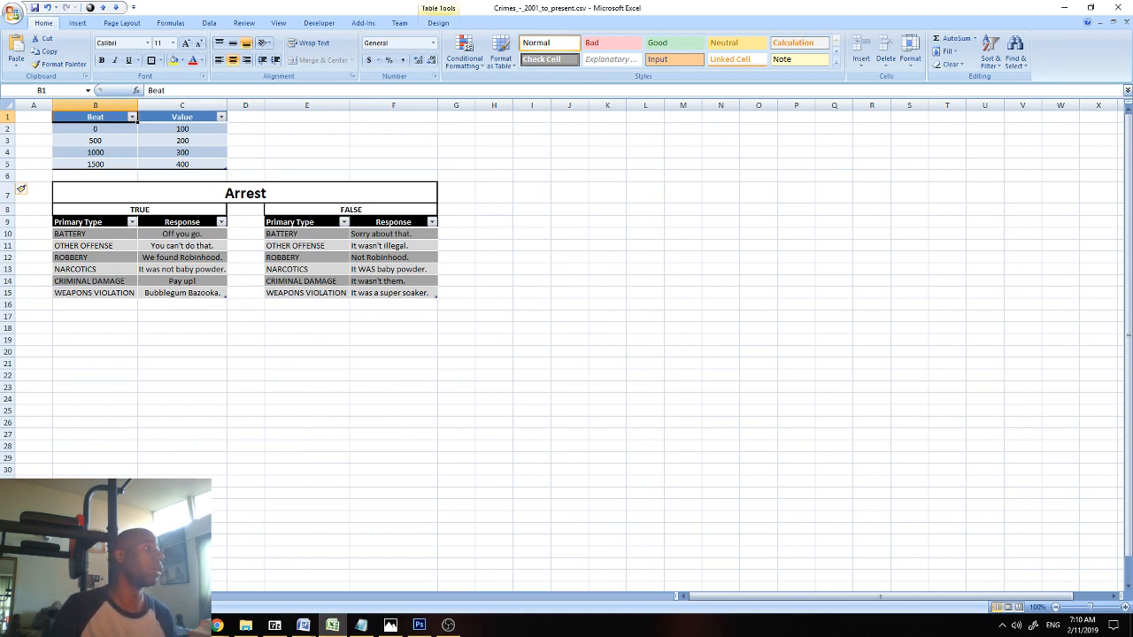
click(98, 597)
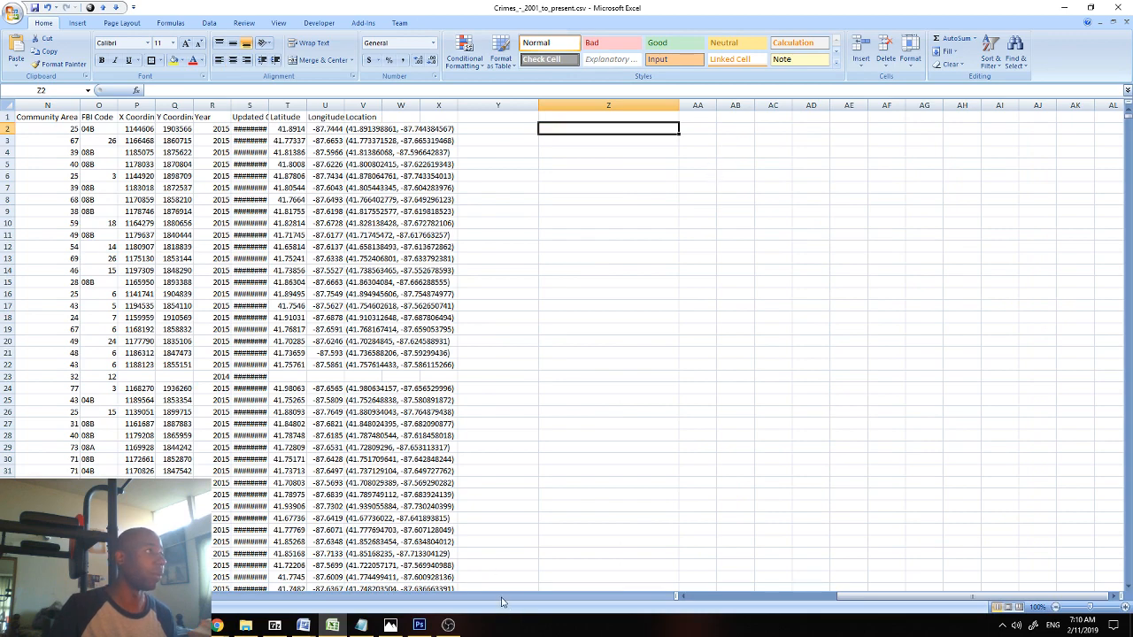
click(686, 596)
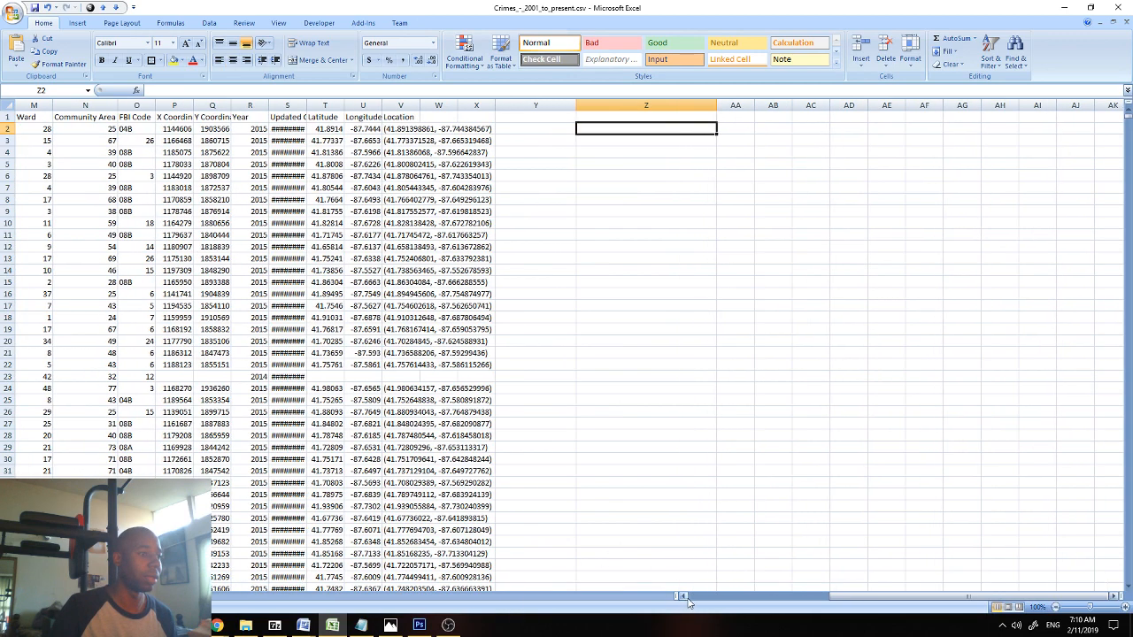
click(687, 598)
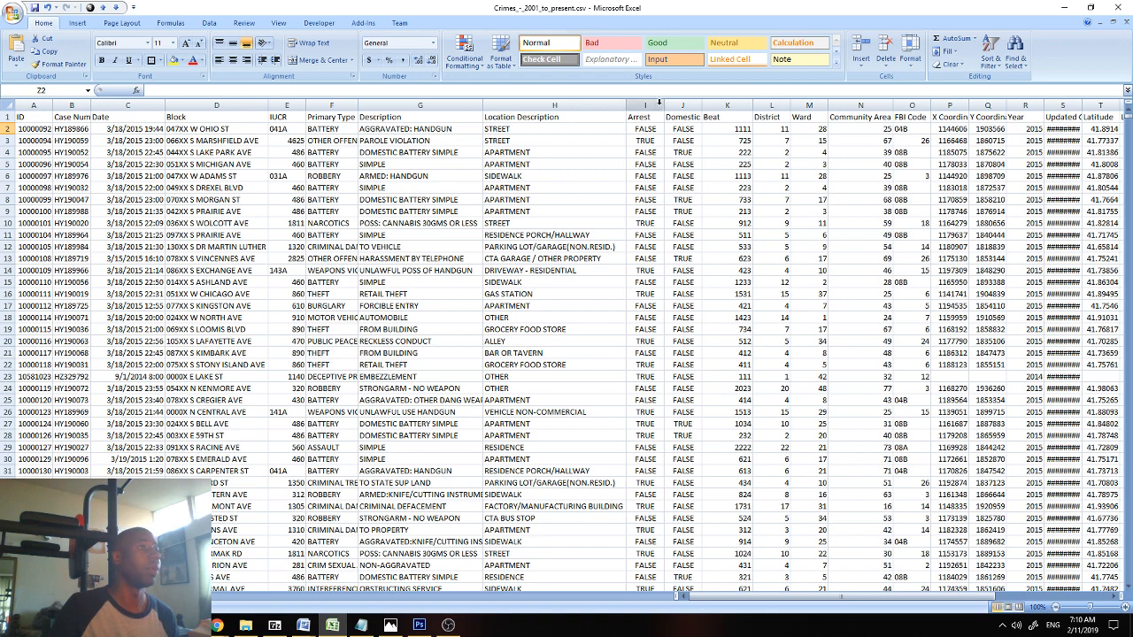
click(724, 116)
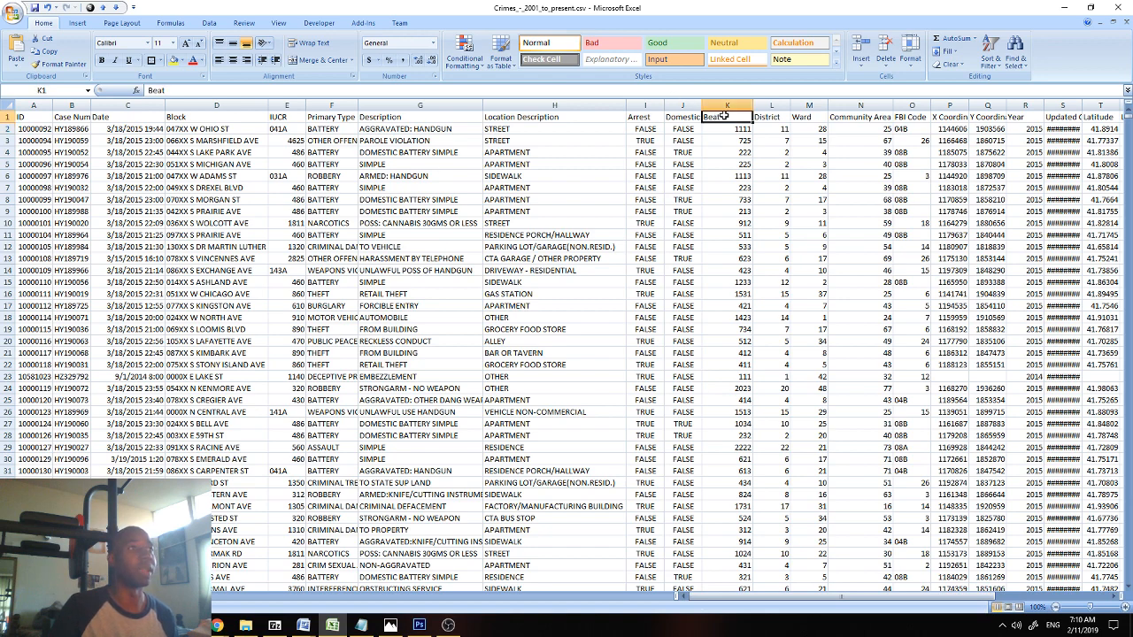
click(733, 129)
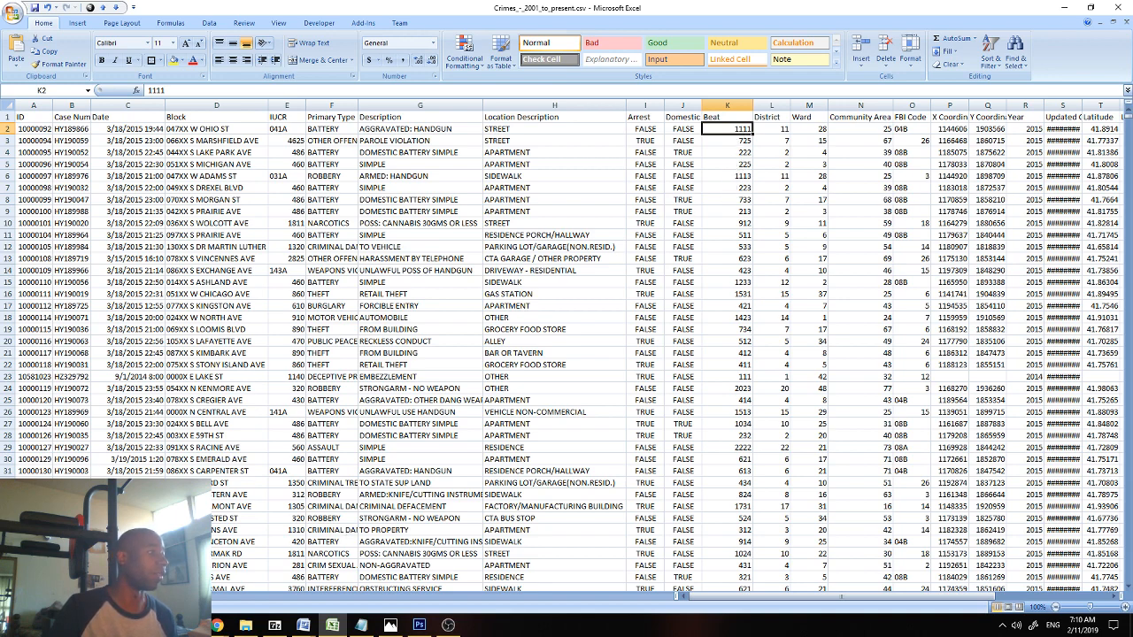
click(177, 597)
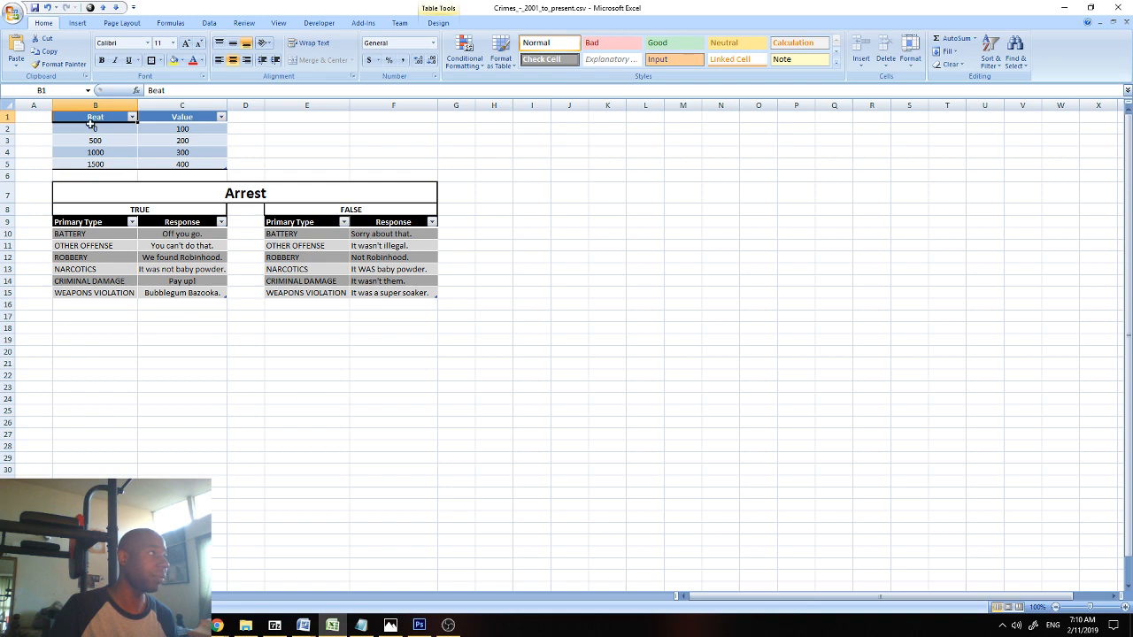
click(107, 130)
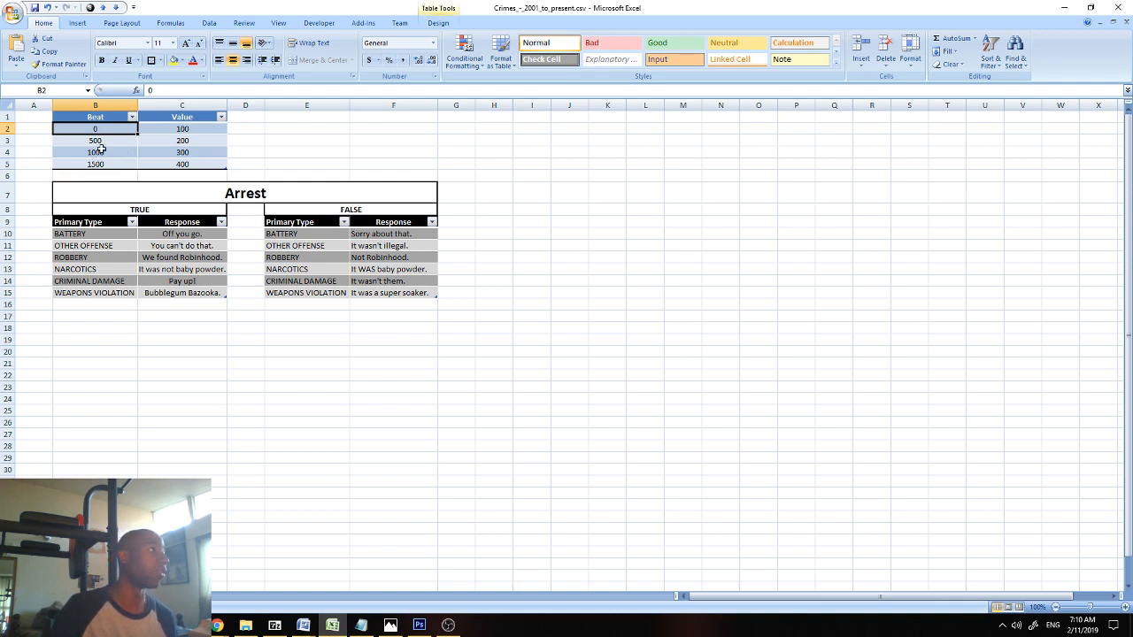
click(100, 149)
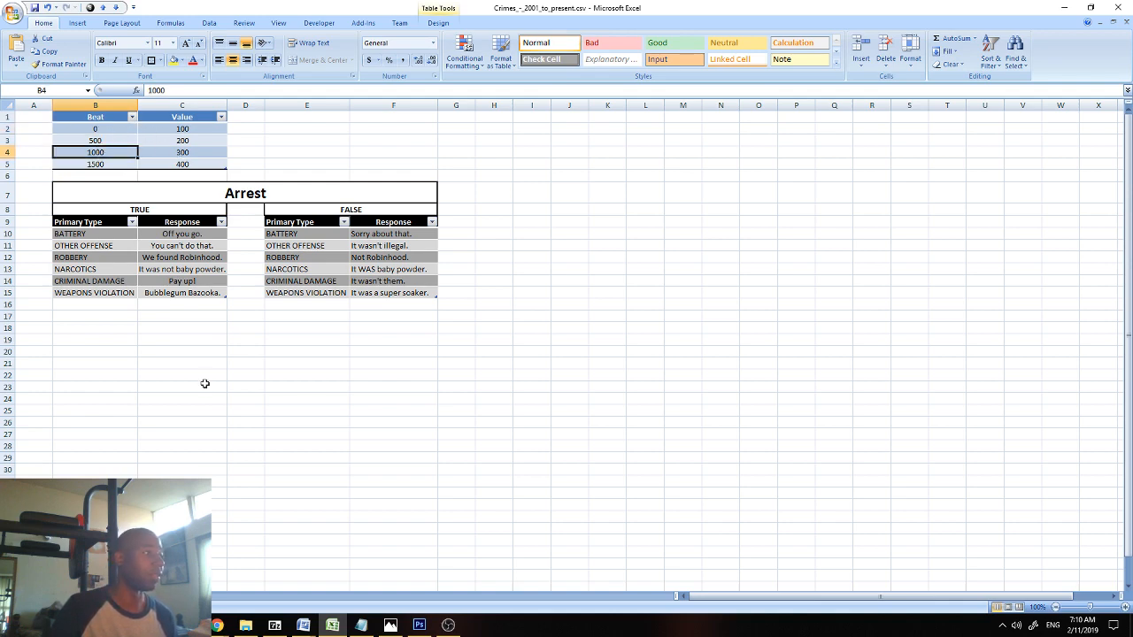
Return to the crime data sheet and enter the column header Value in cell Y1
key(ctrl+Page_Up)
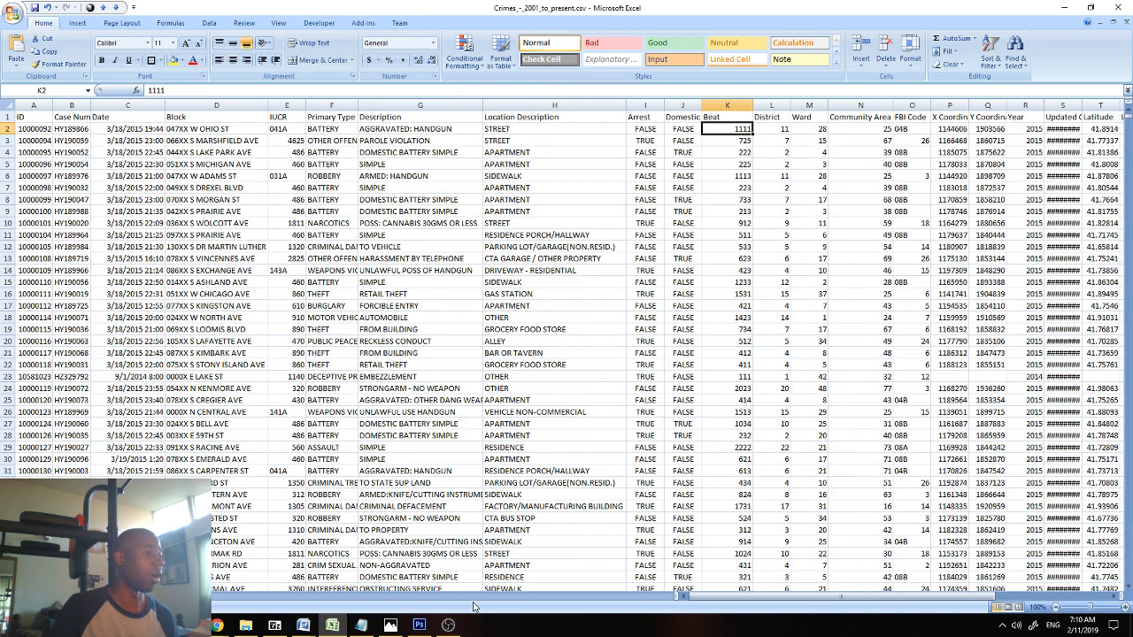
drag(793, 597, 894, 599)
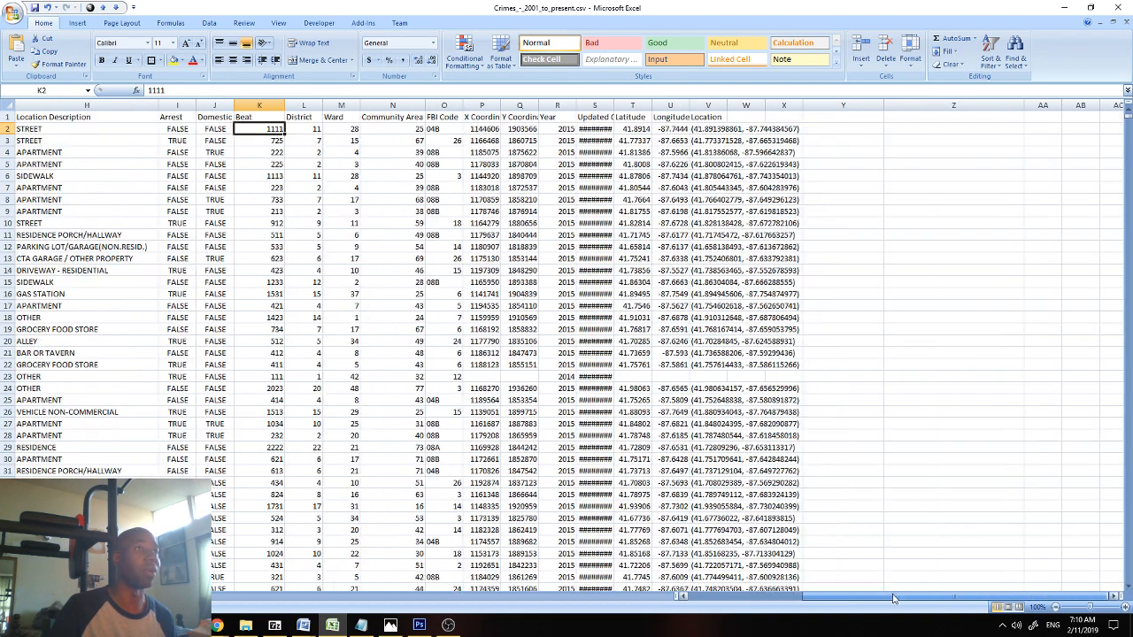
click(848, 114)
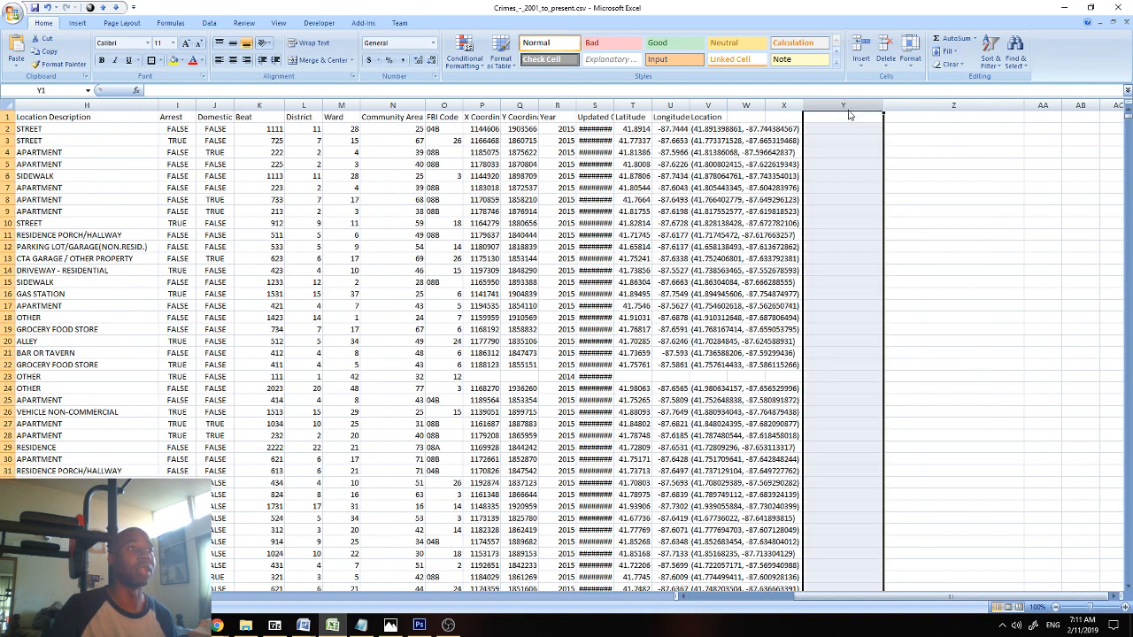
click(846, 118)
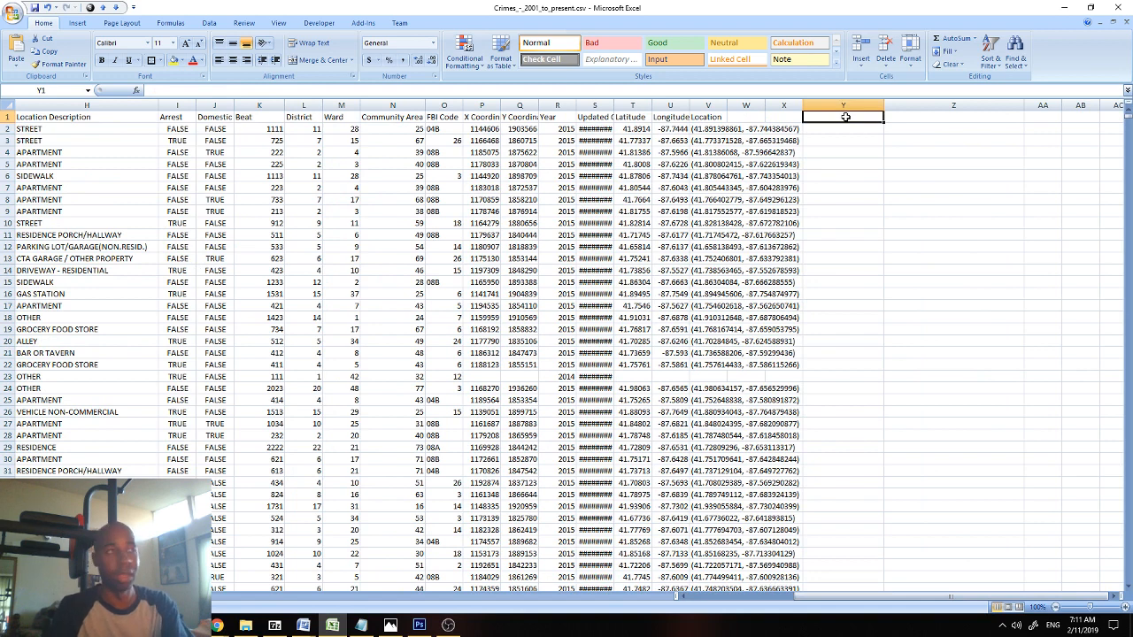
text(V)
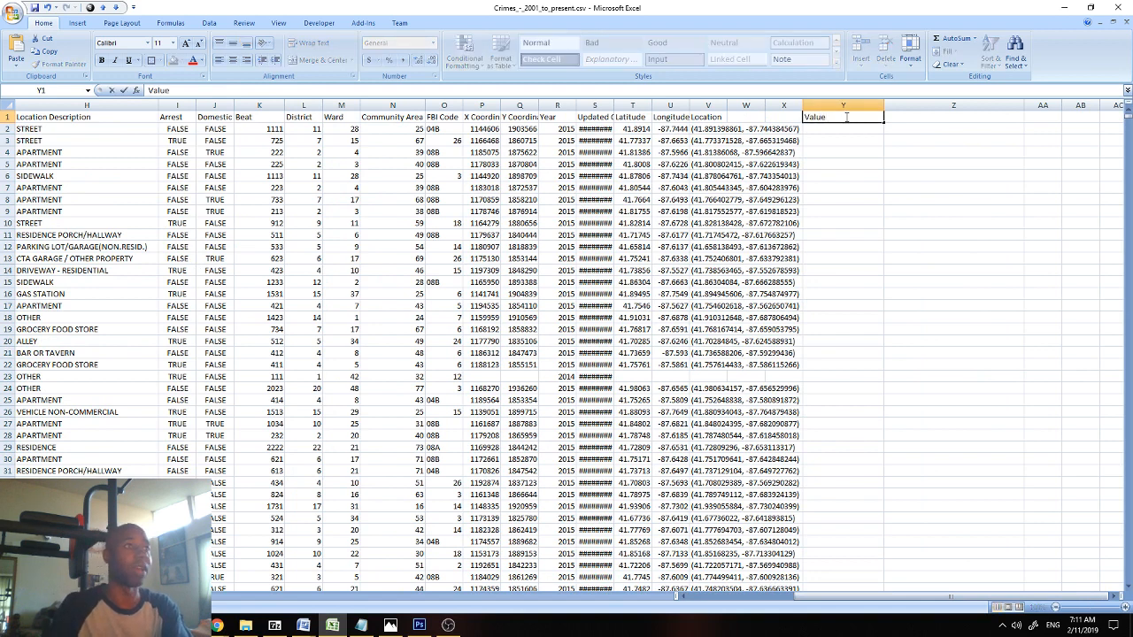
text(alue)
key(Return)
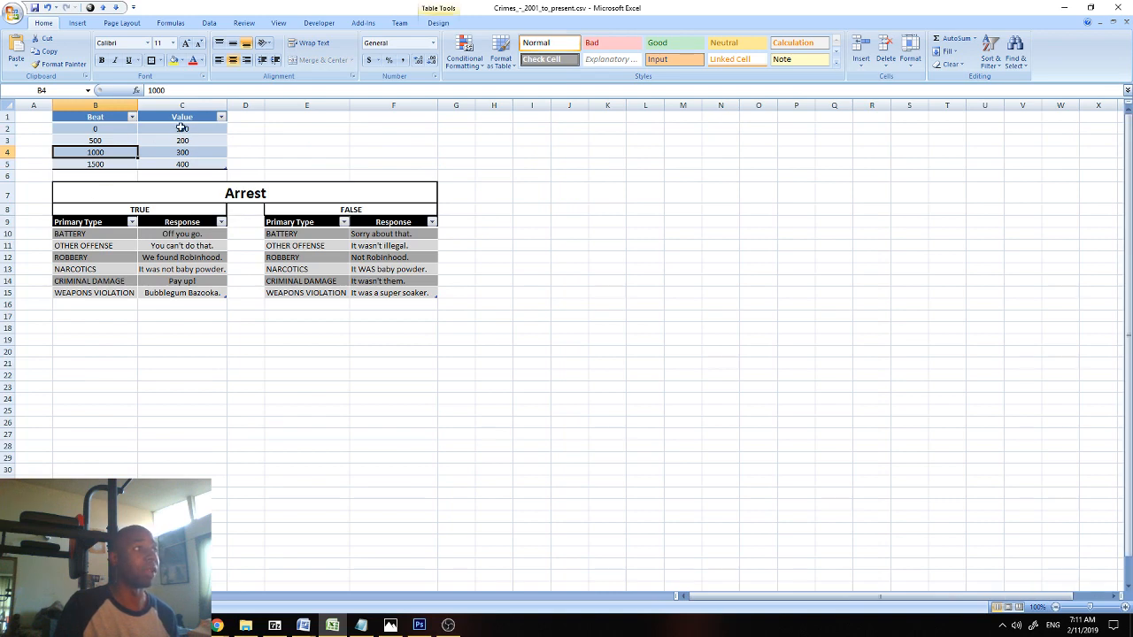
Review the lookup table's Value column, and start a VLOOKUP formula in Y2 with K2 as the lookup value
click(185, 130)
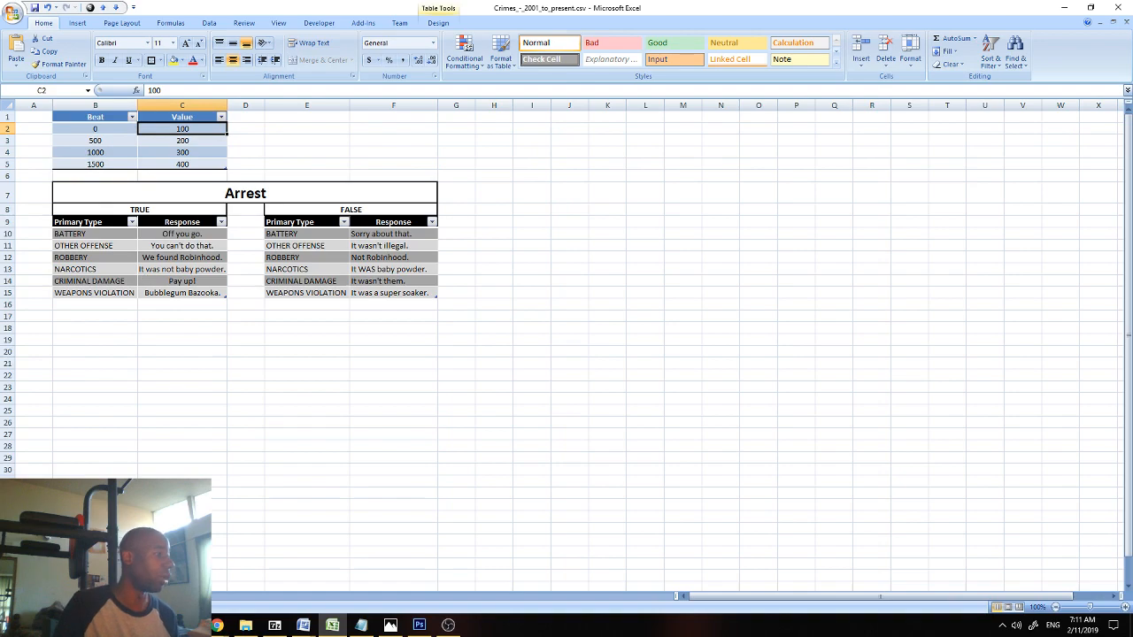
key(ctrl+Page_Up)
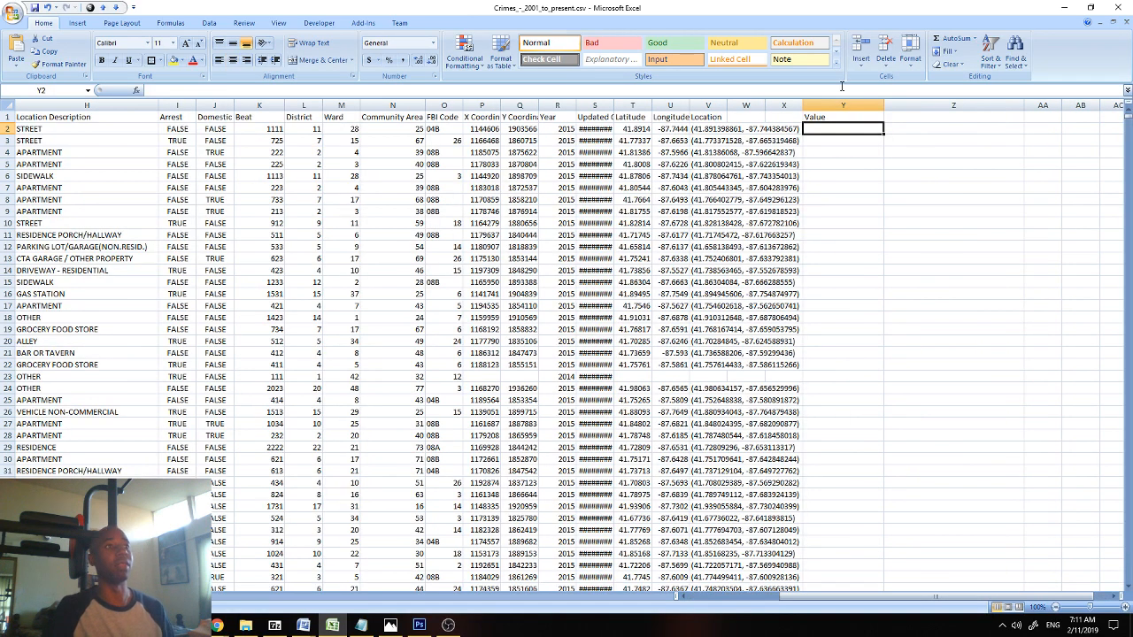
click(264, 88)
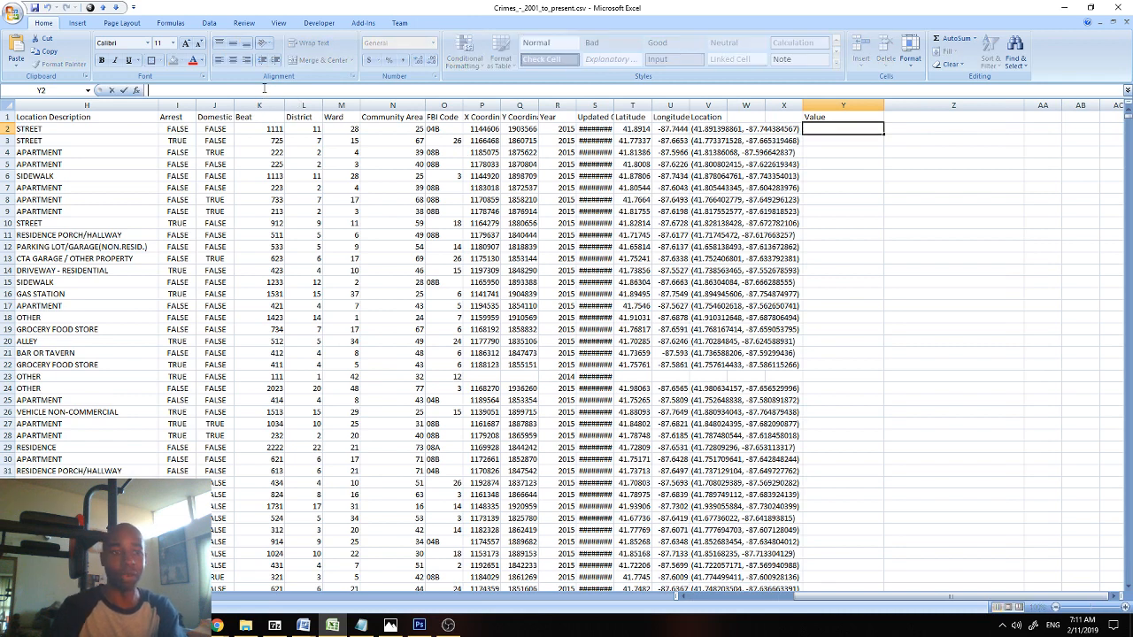
text(=VLOOKUP)
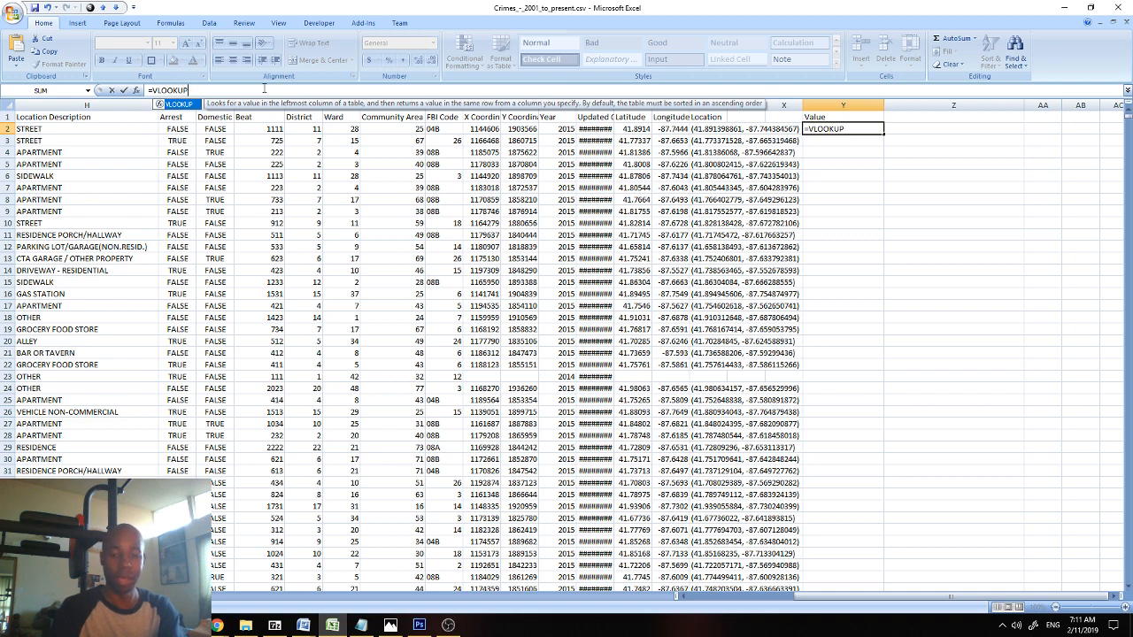
text((K)
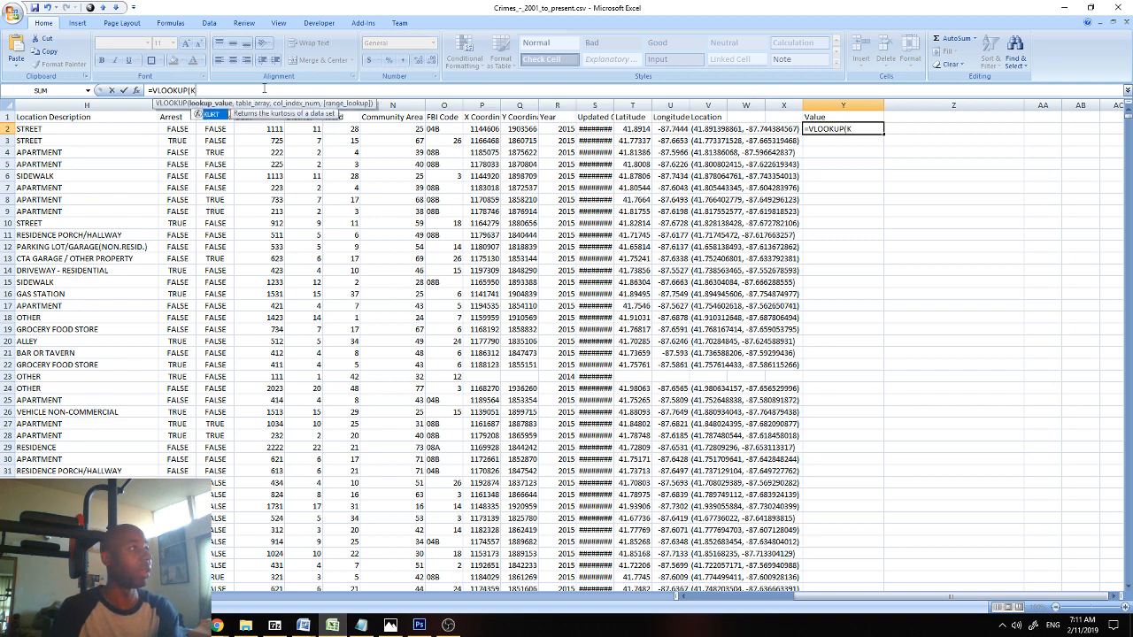
text(2)
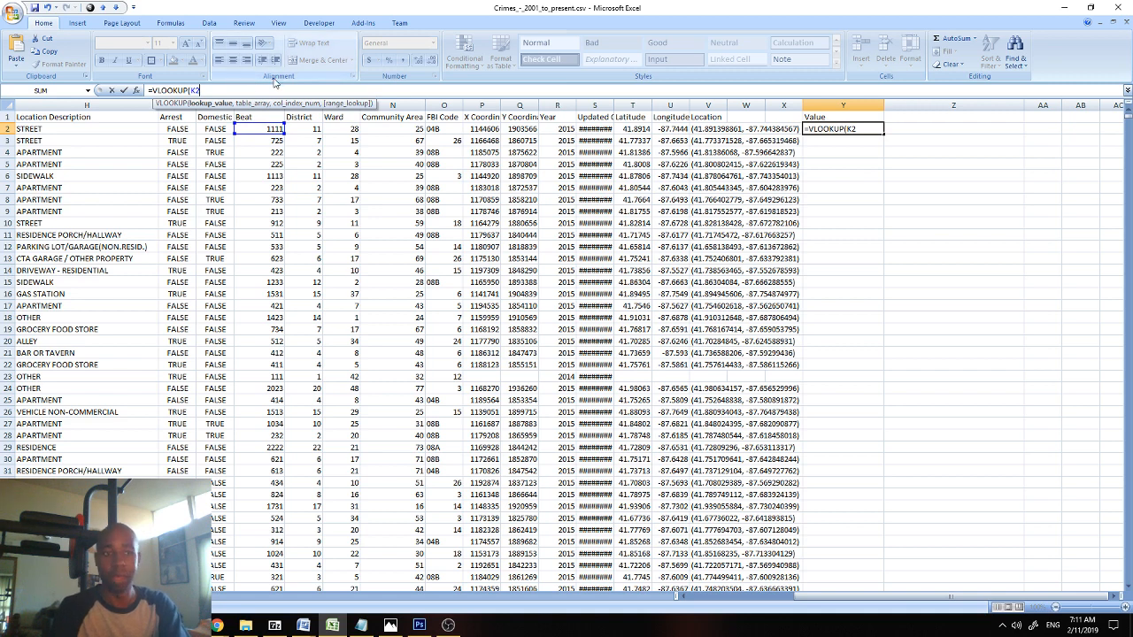
text(,)
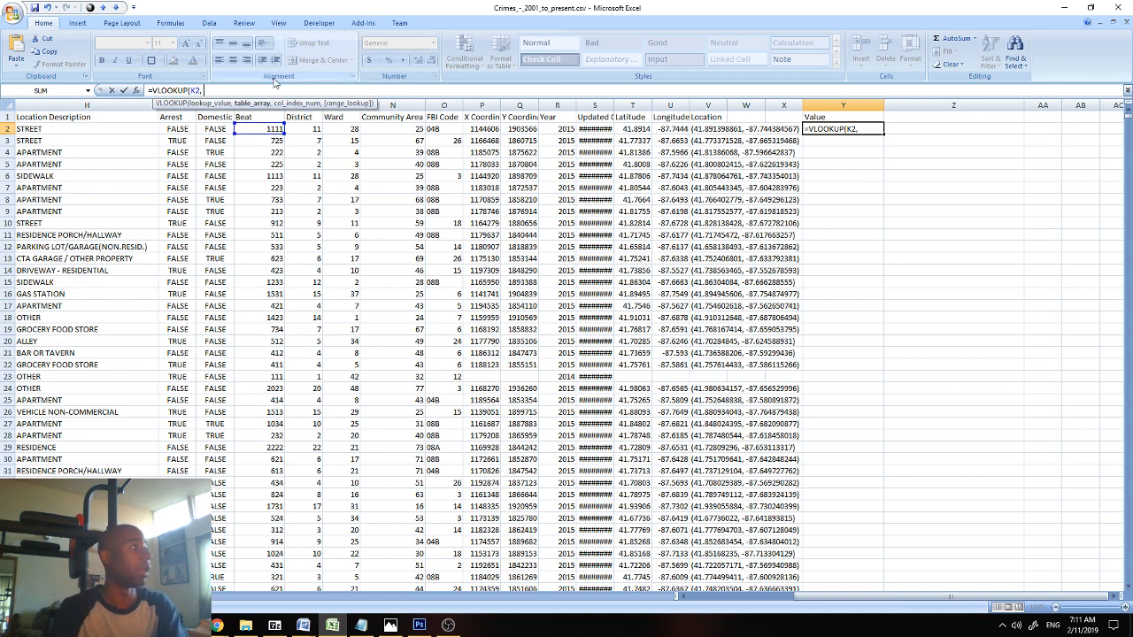
Use Table1 as the table array of the VLOOKUP formula in Y2
text( Table)
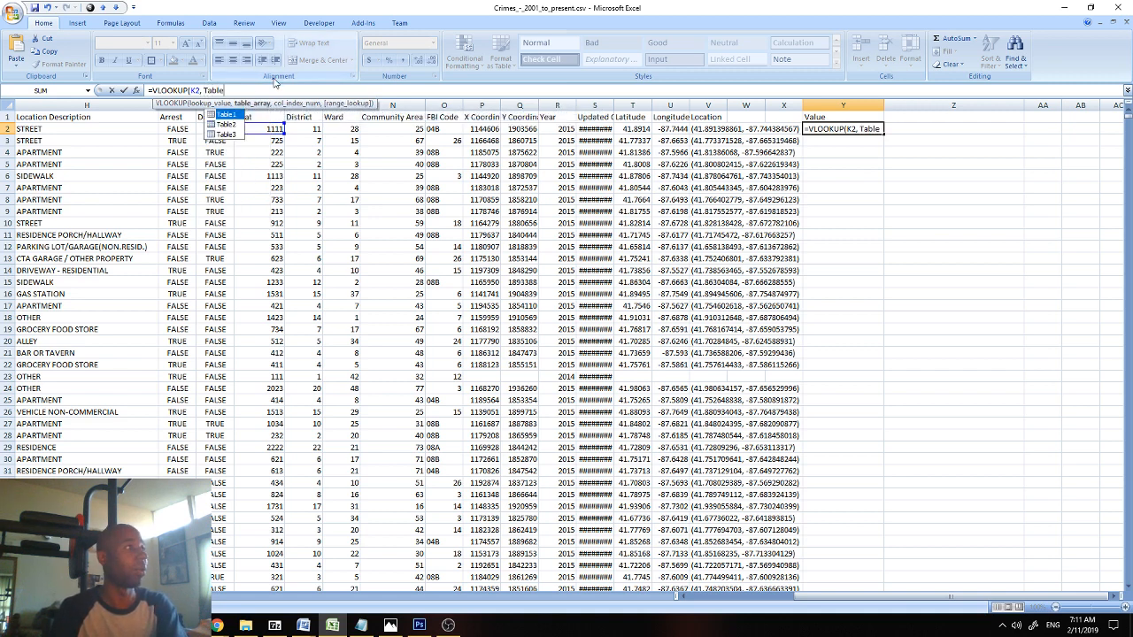
text(1)
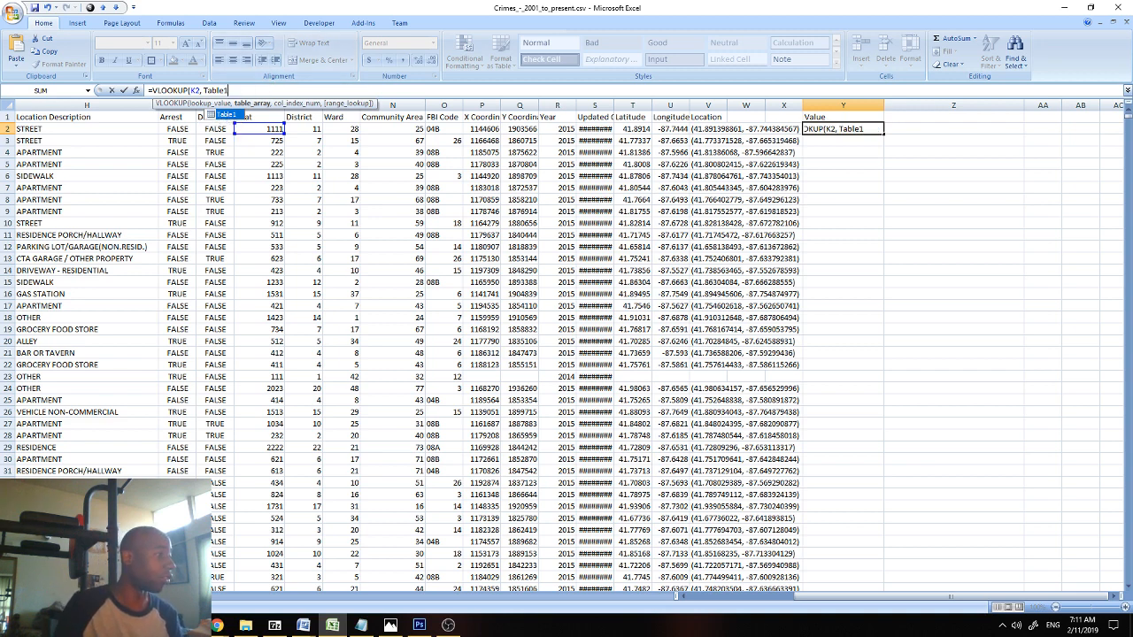
key(Return)
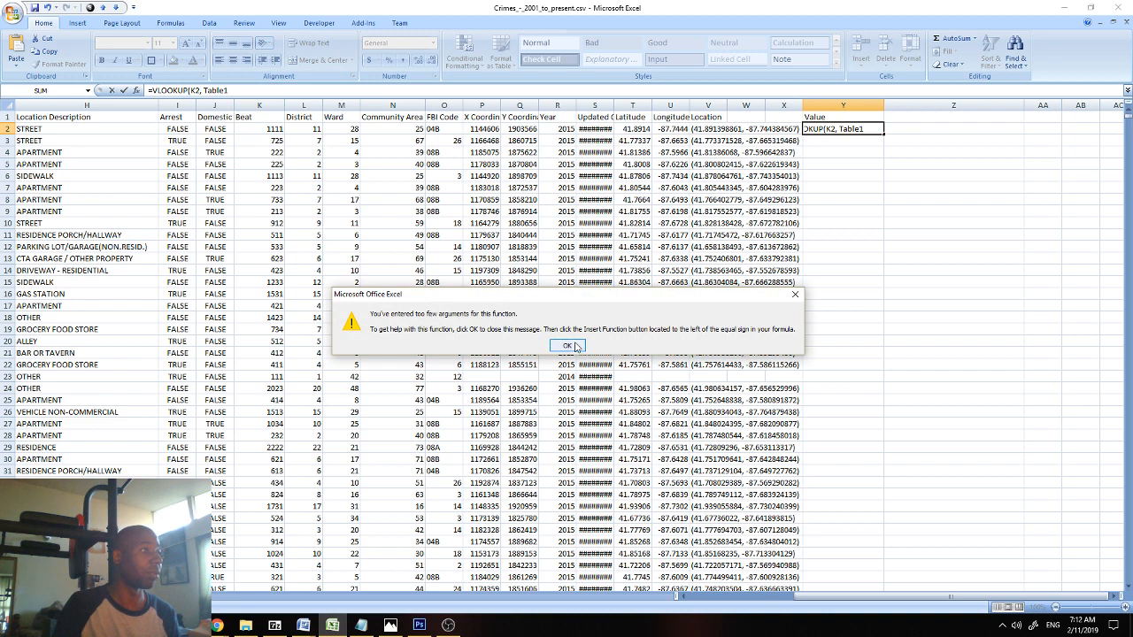
click(576, 347)
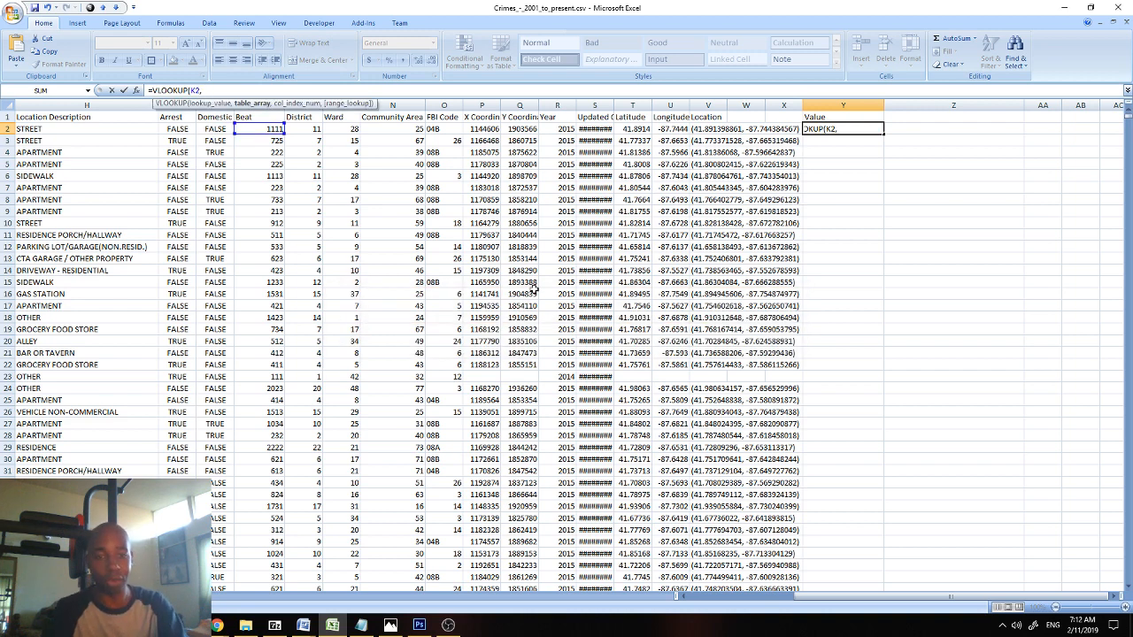
text(Tables)
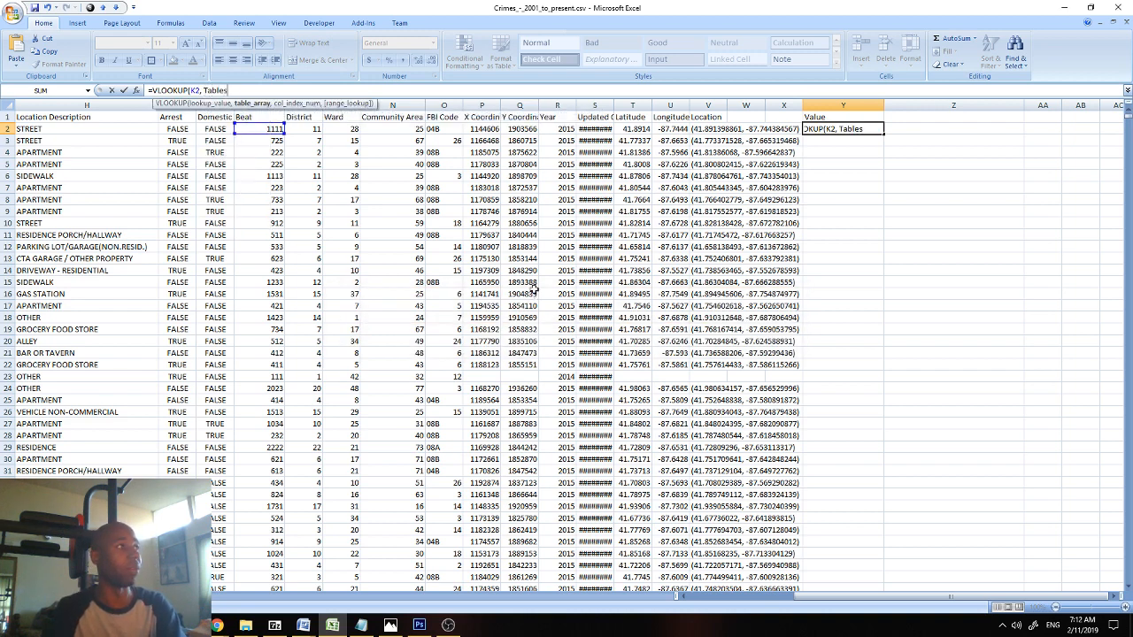
key(BackSpace)
text(1)
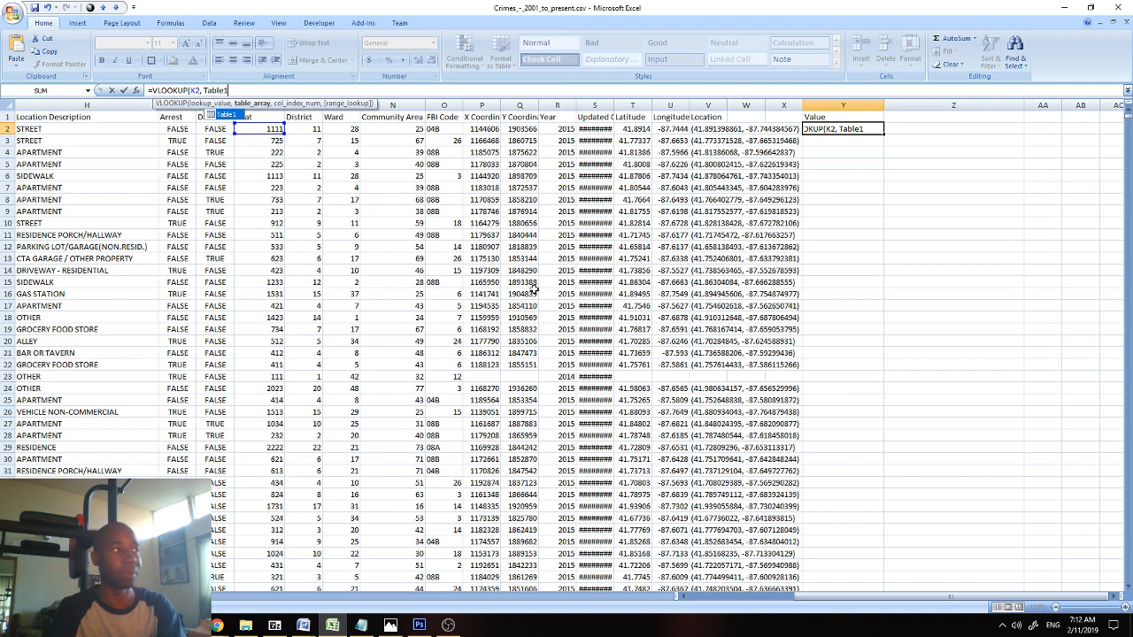
Complete the Y2 formula with column index 2 and approximate match TRUE, and enter it as =VLOOKUP(K2, Table1,2,TRUE)
text(,2)
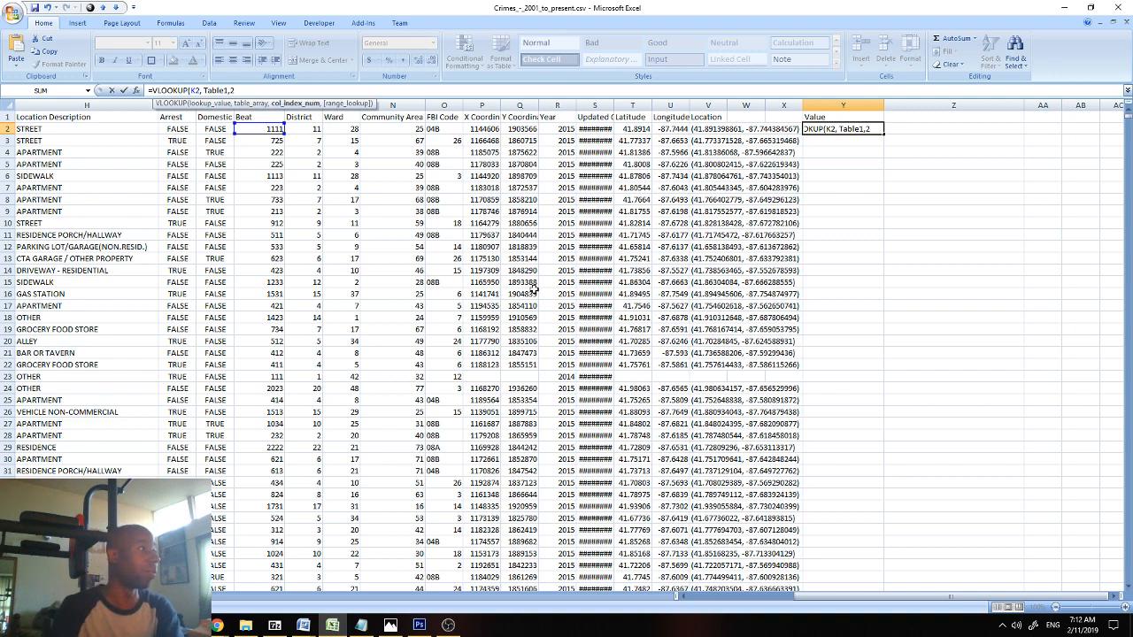
text(,)
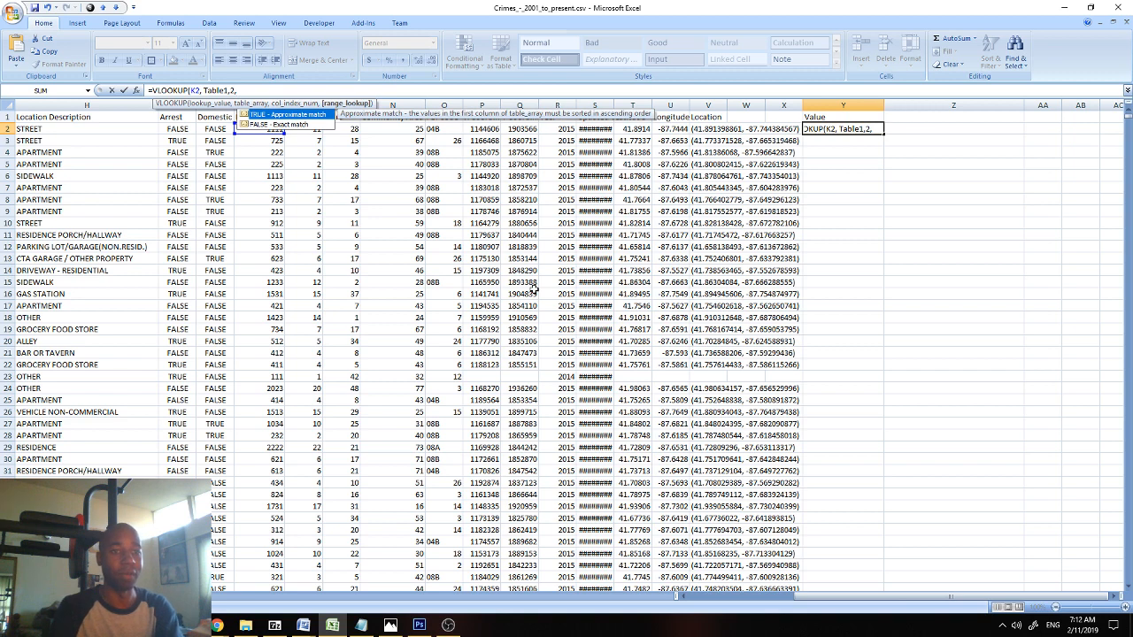
text(TRUE)
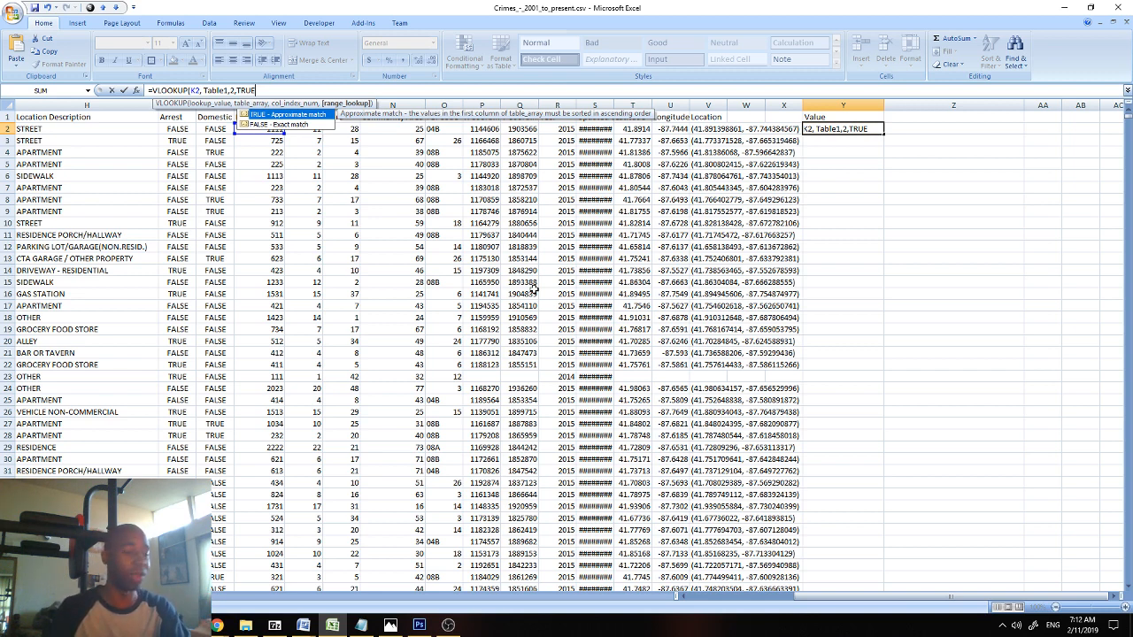
text())
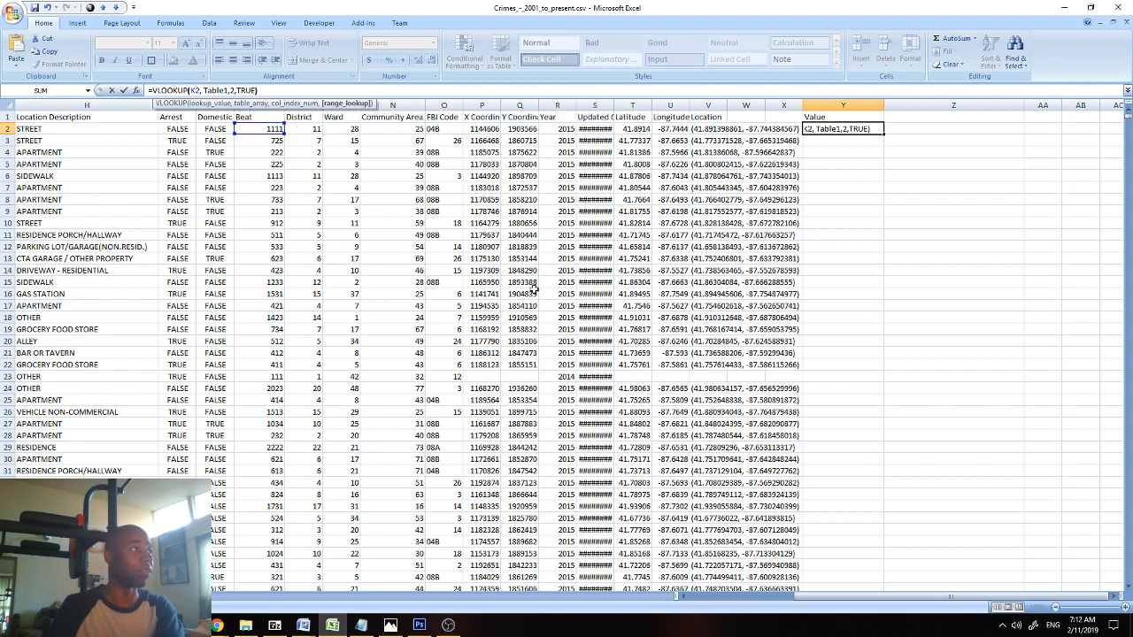
click(124, 92)
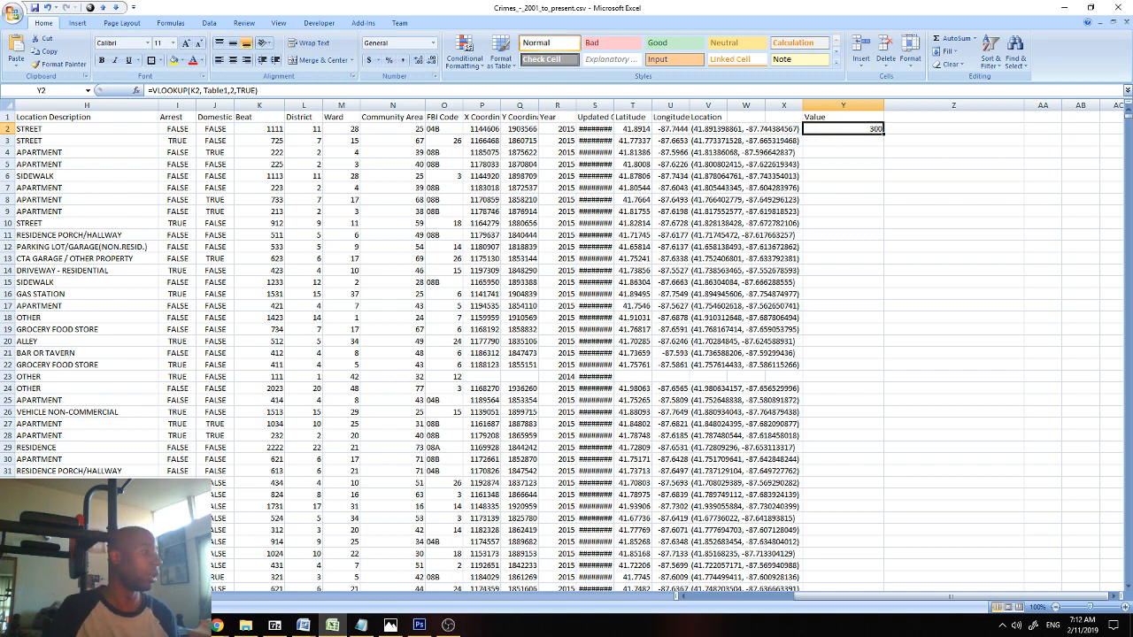
Check the formula's result against the Value listed for Beat 1000 in the lookup table
click(145, 596)
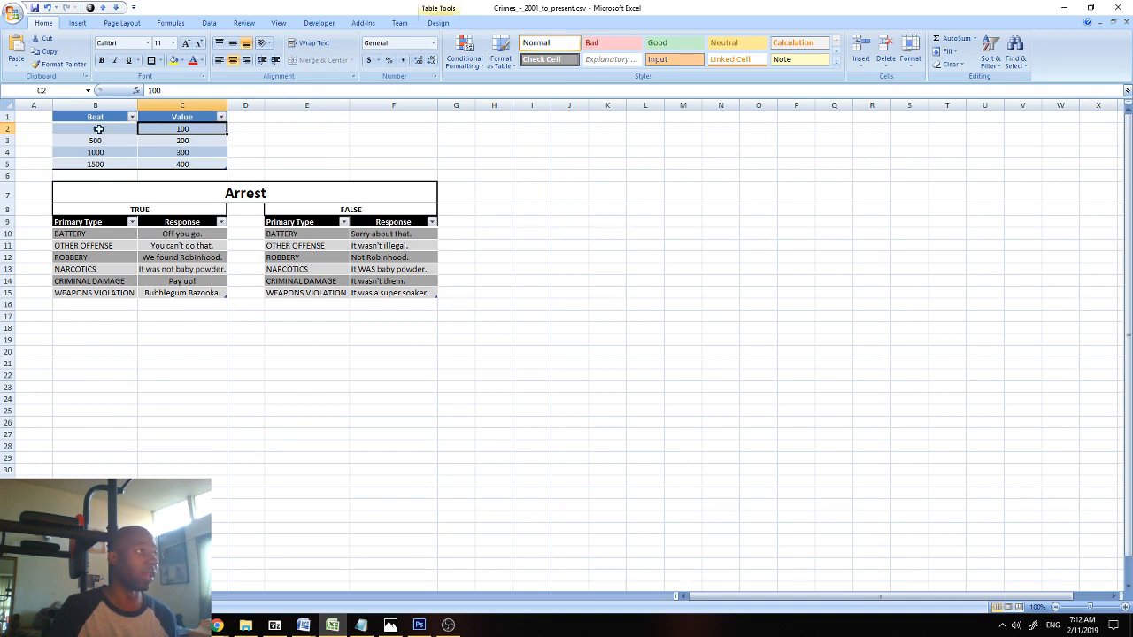
click(168, 149)
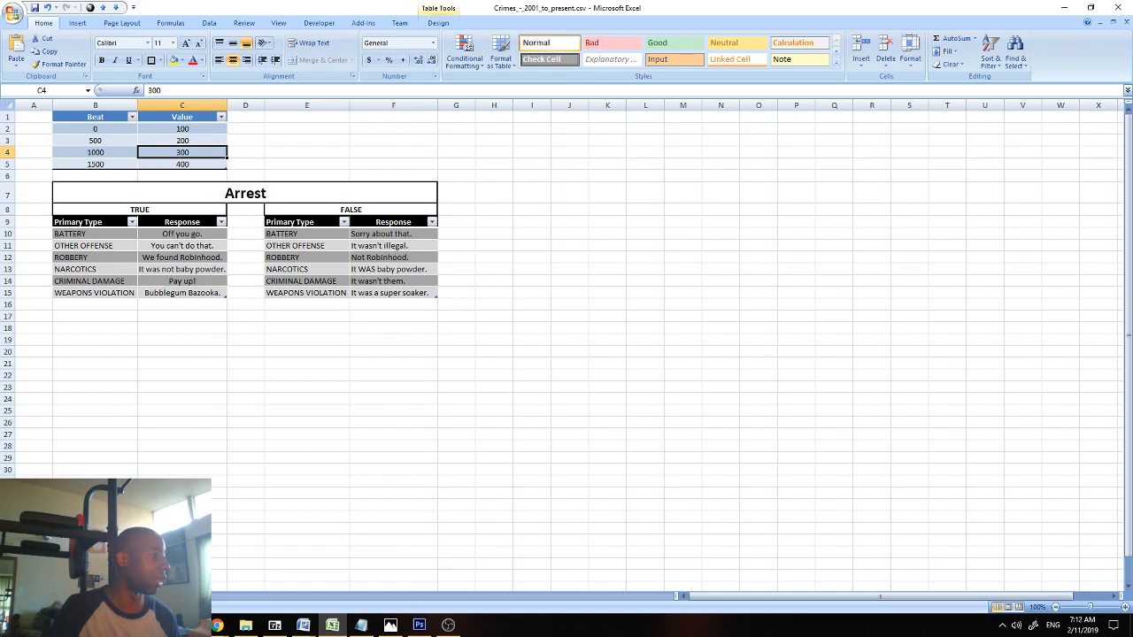
Check the table names of the Beat lookup table and the two Arrest response tables on the lookup sheet
click(81, 597)
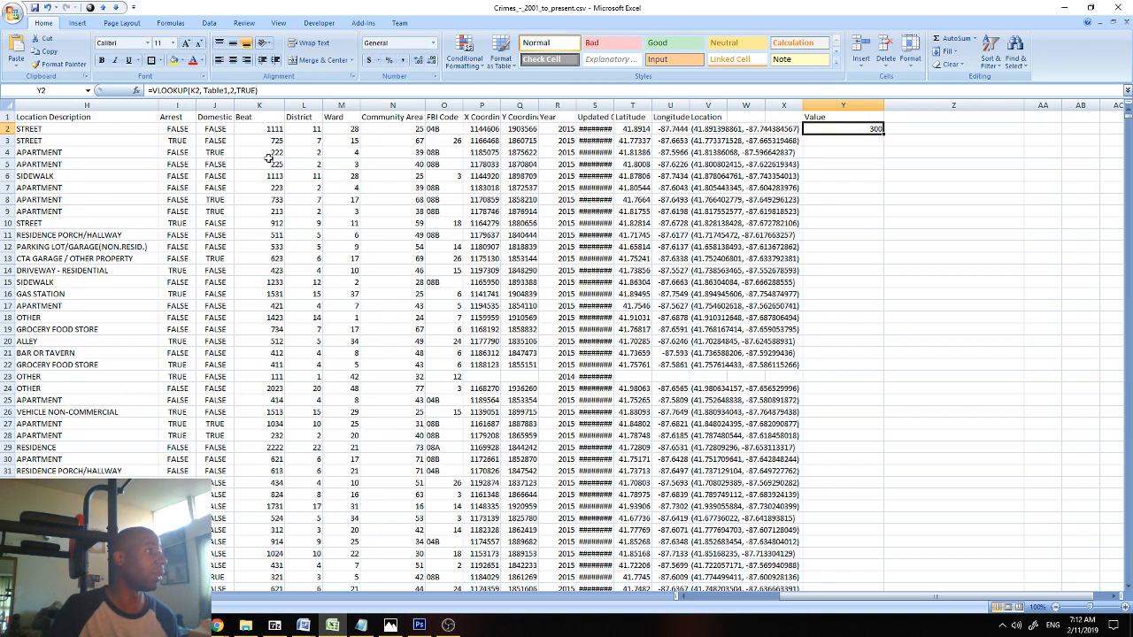
click(164, 596)
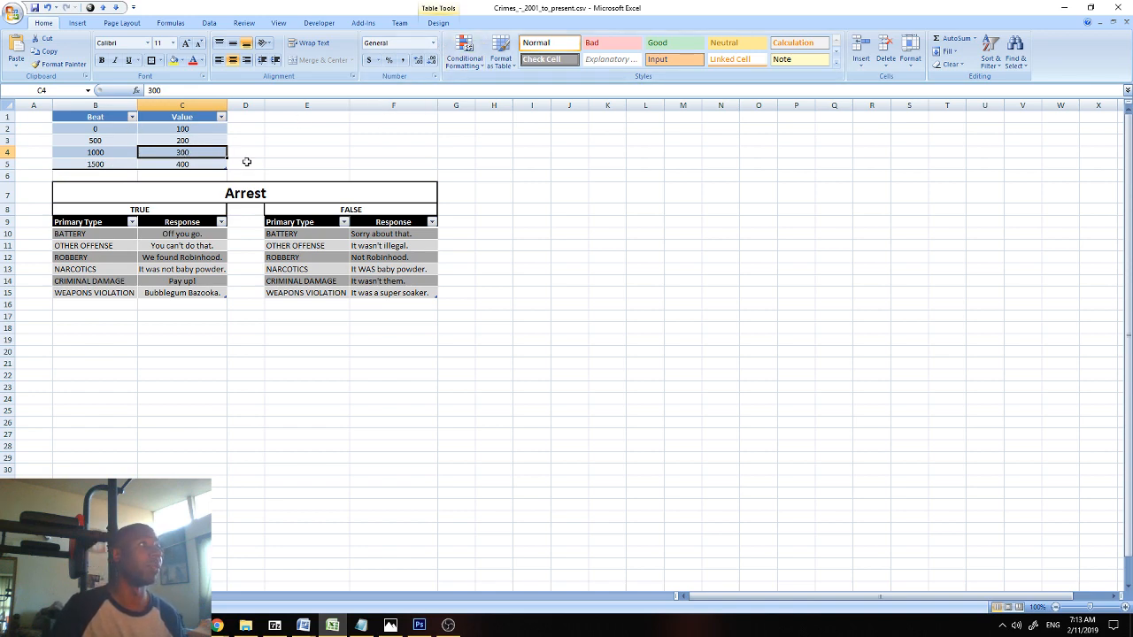
click(82, 129)
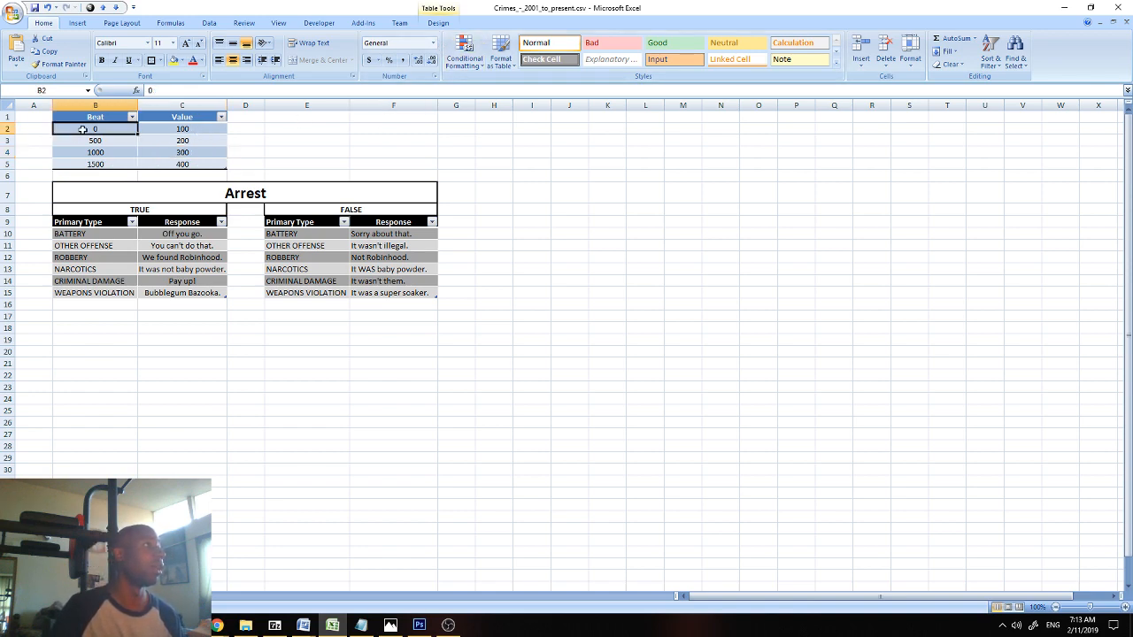
click(436, 24)
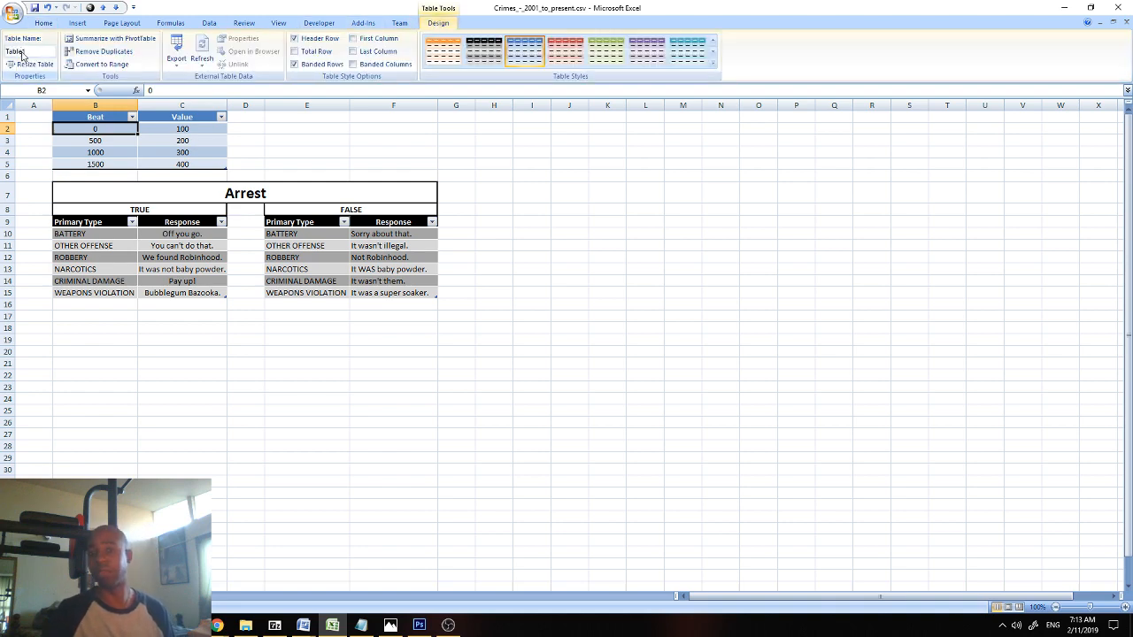
click(92, 254)
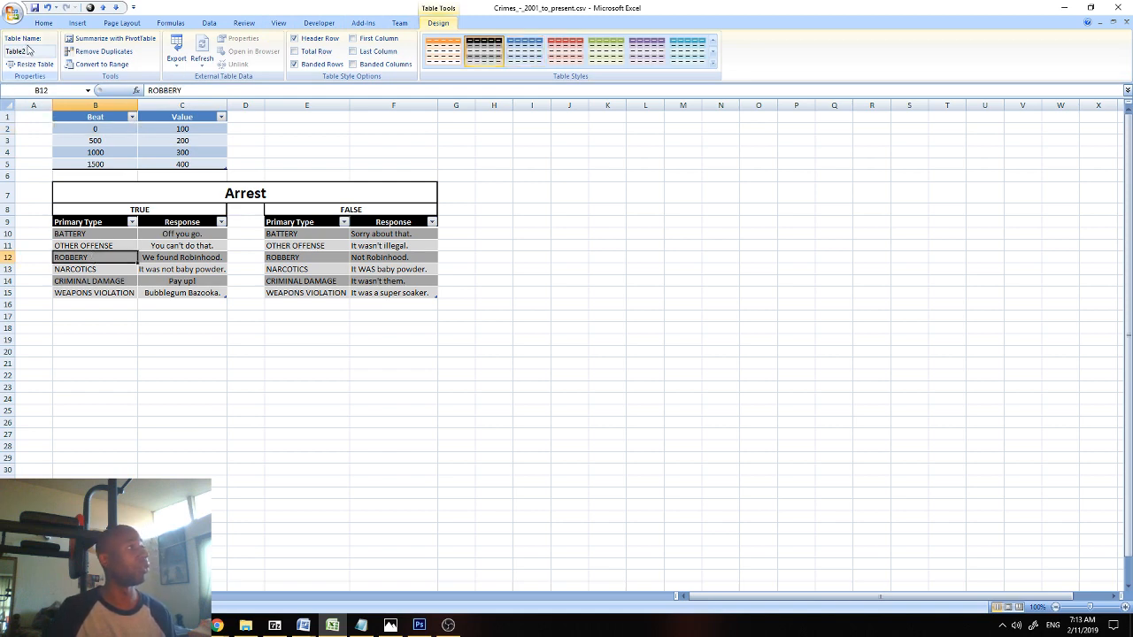
click(311, 258)
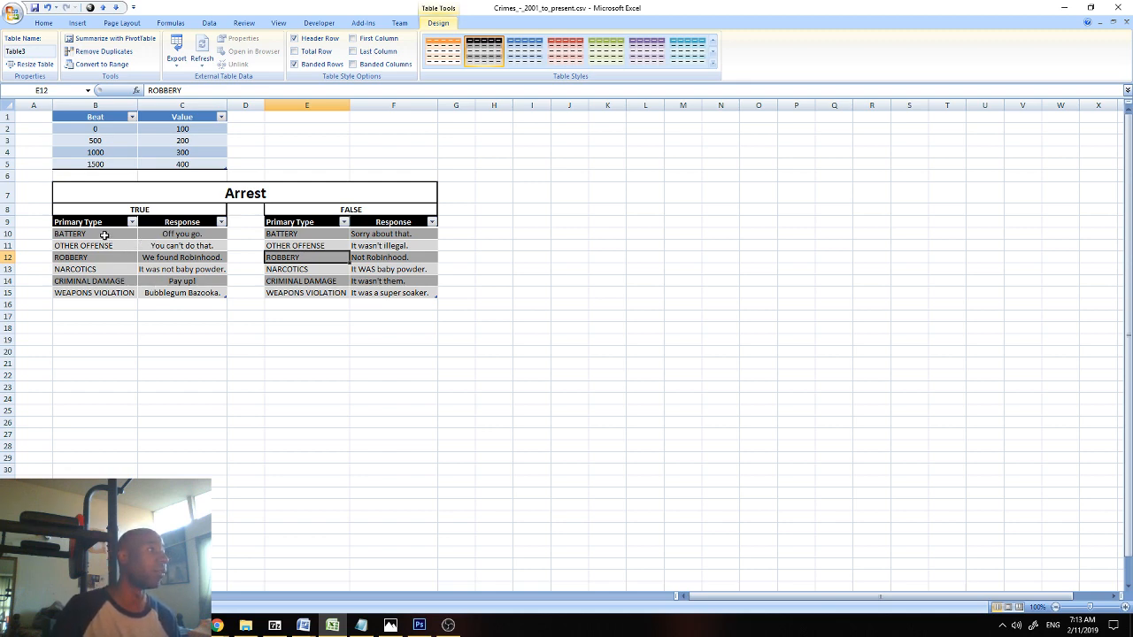
click(168, 234)
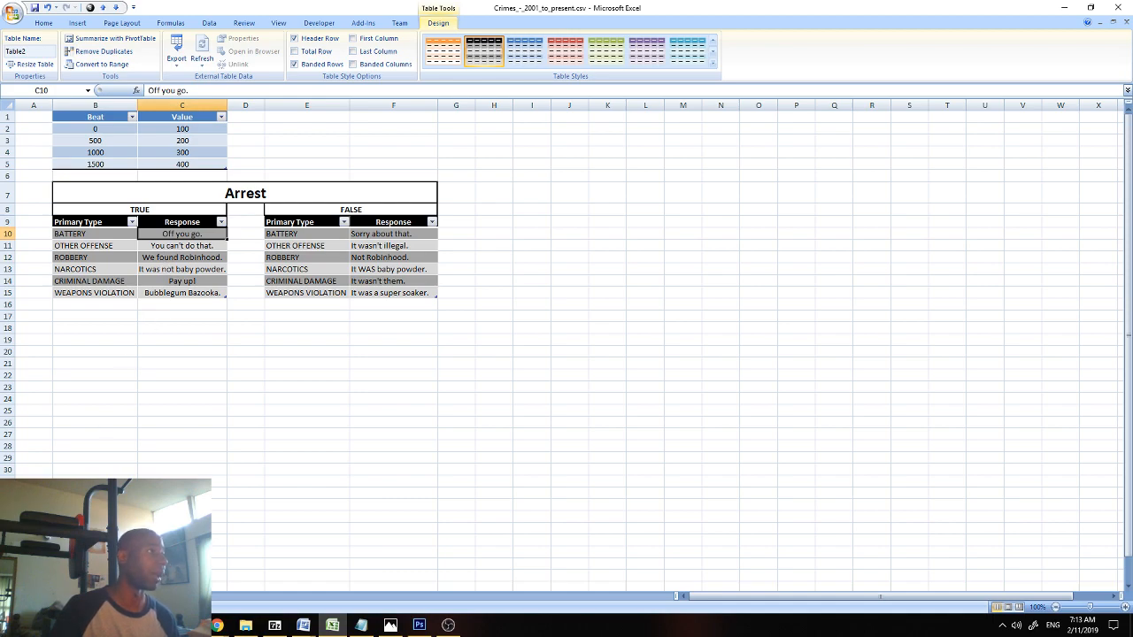
Add the column header Response in Z1 of the crimes sheet, beside the Value column
click(87, 596)
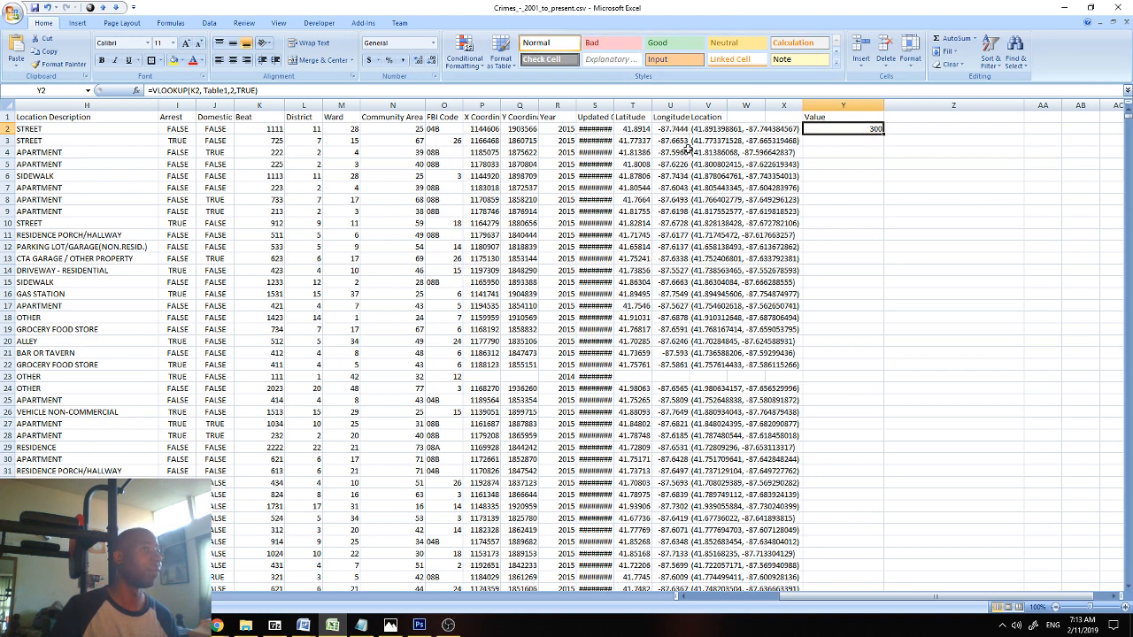
click(927, 116)
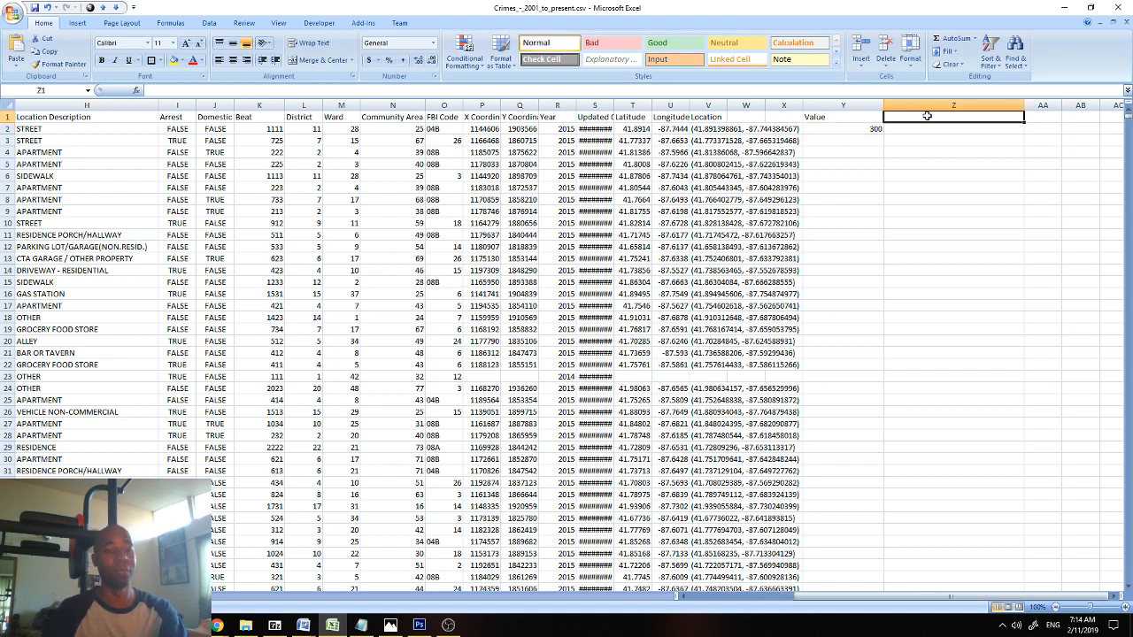
text(Response)
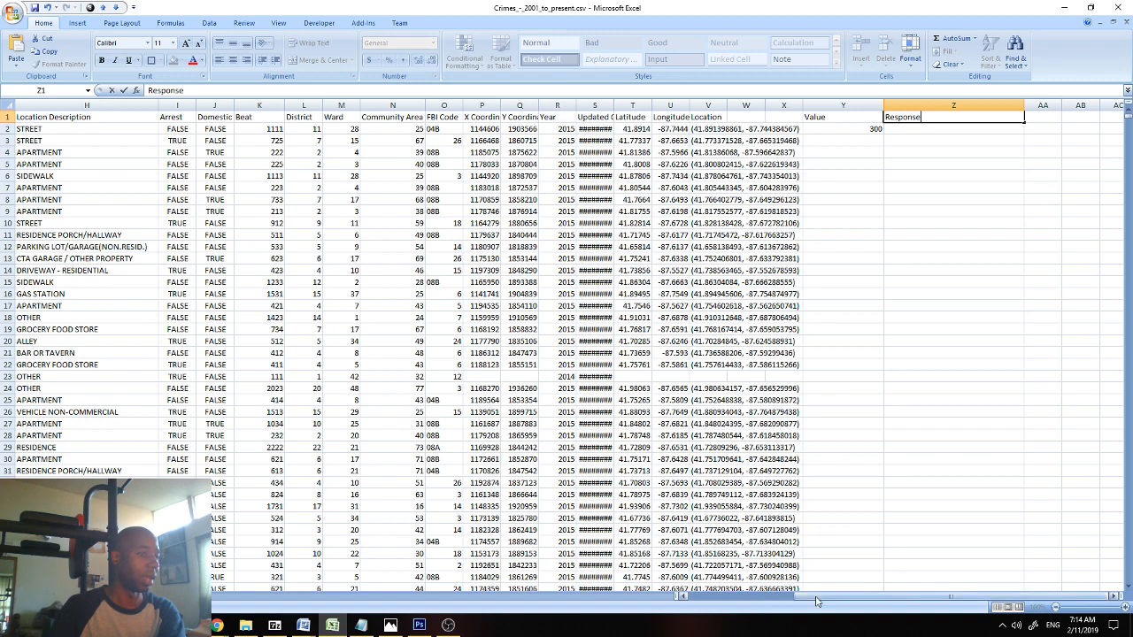
drag(817, 600, 754, 607)
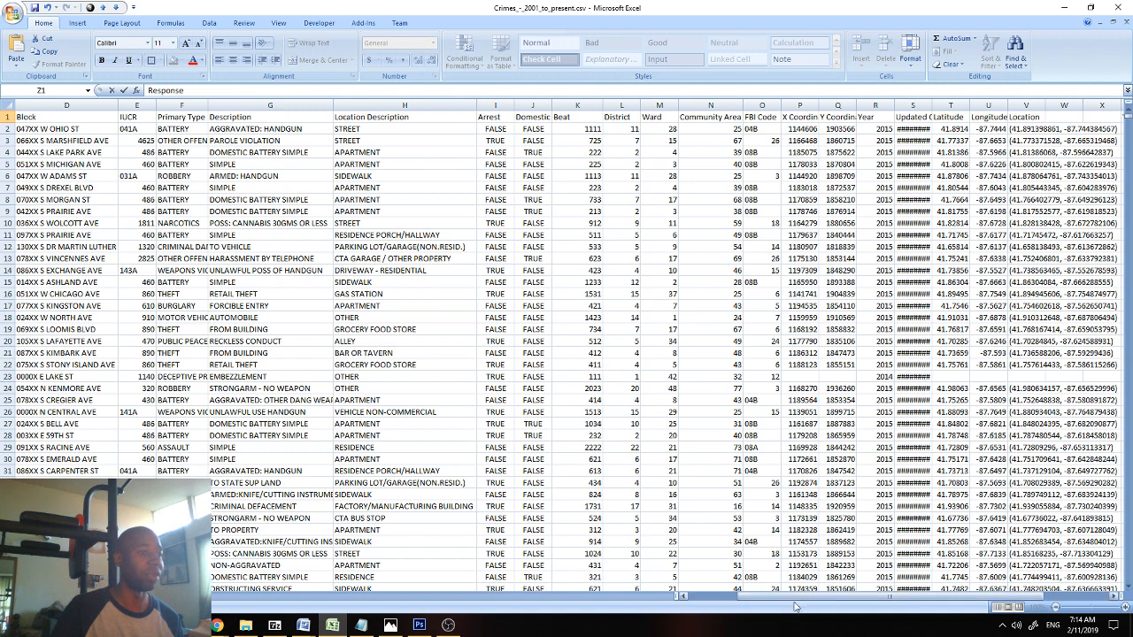
drag(801, 599, 852, 599)
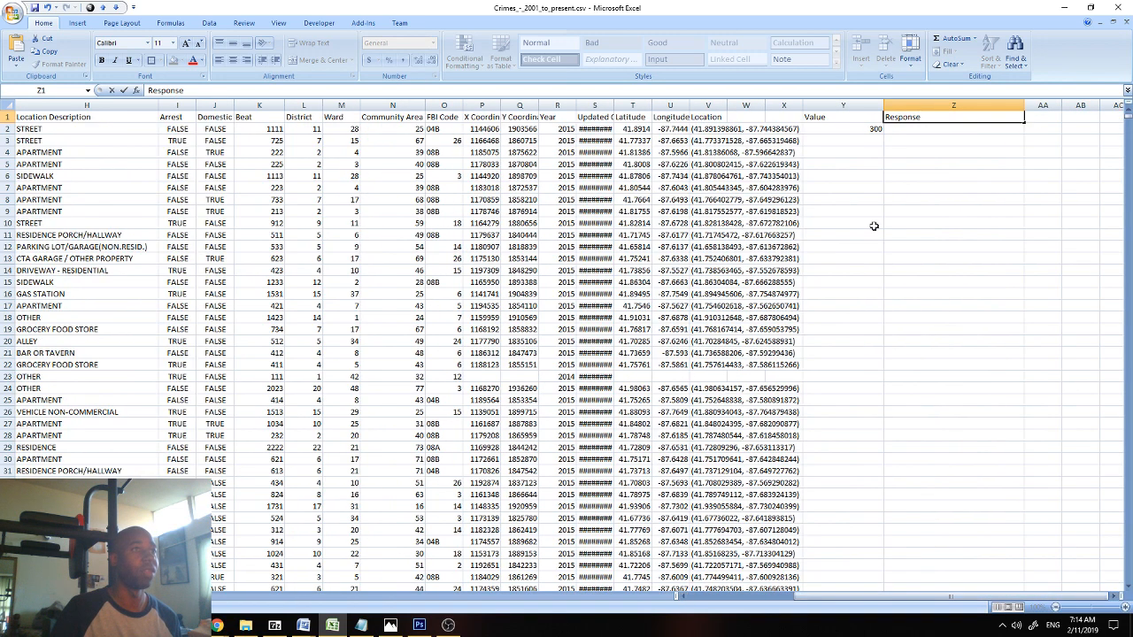
Start a VLOOKUP formula in Z2 with the Primary Type cell F2 as the lookup value
click(952, 130)
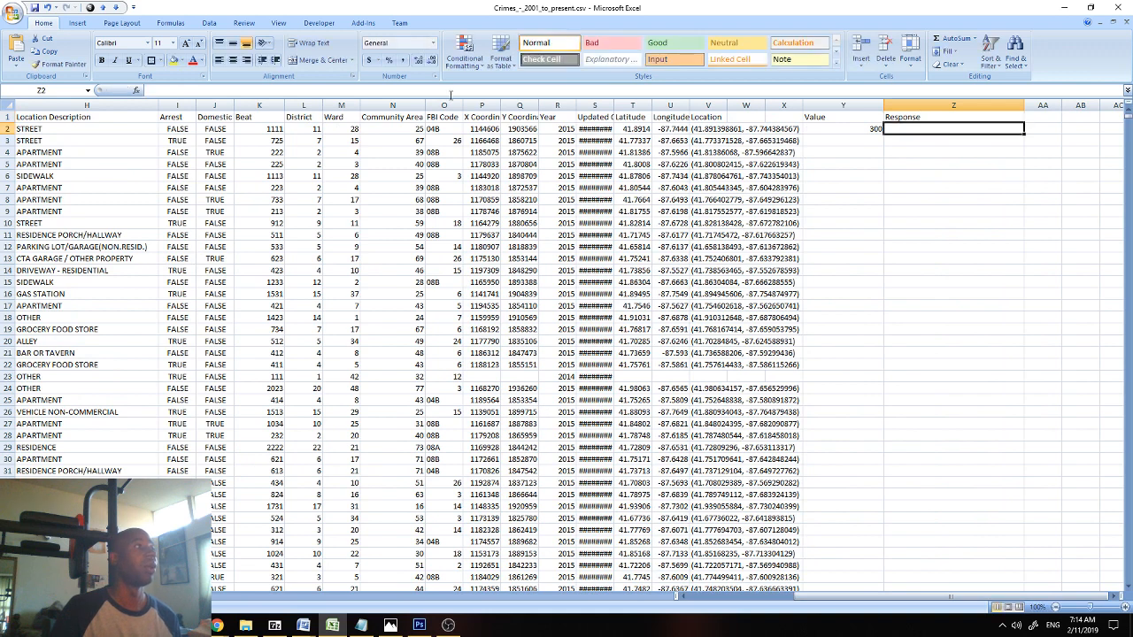
text(=)
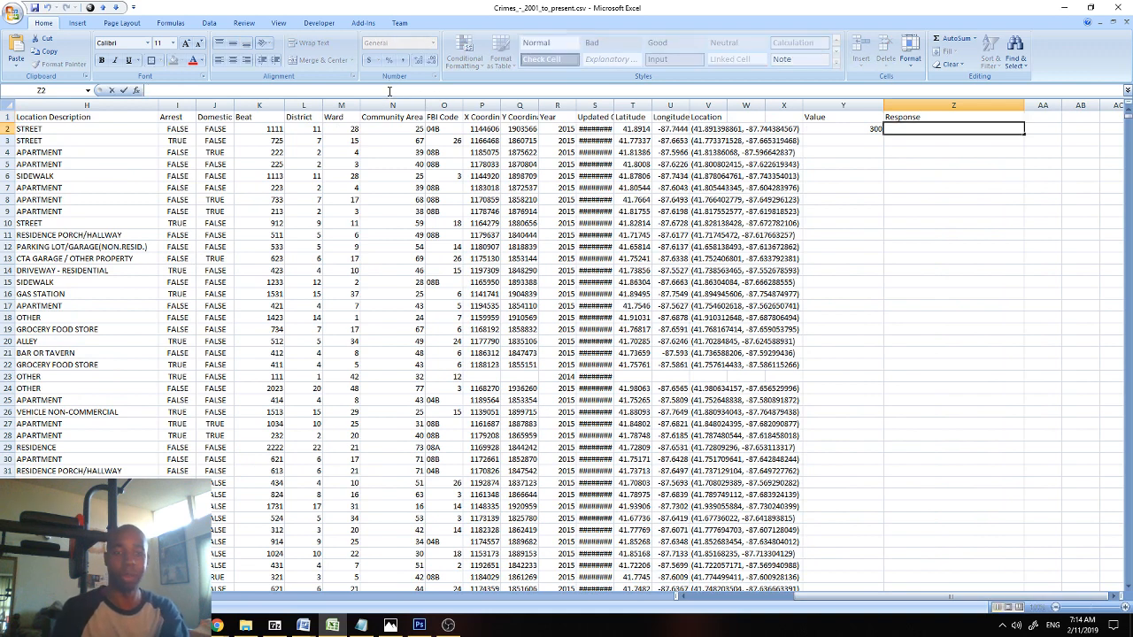
text(VLOOKU)
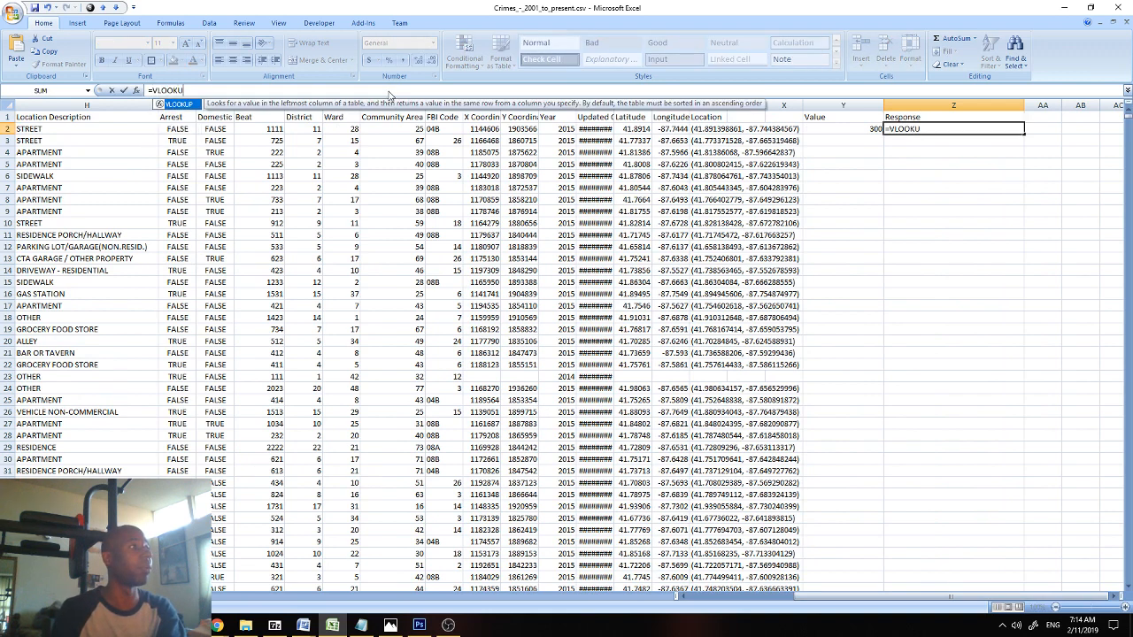
text(P()
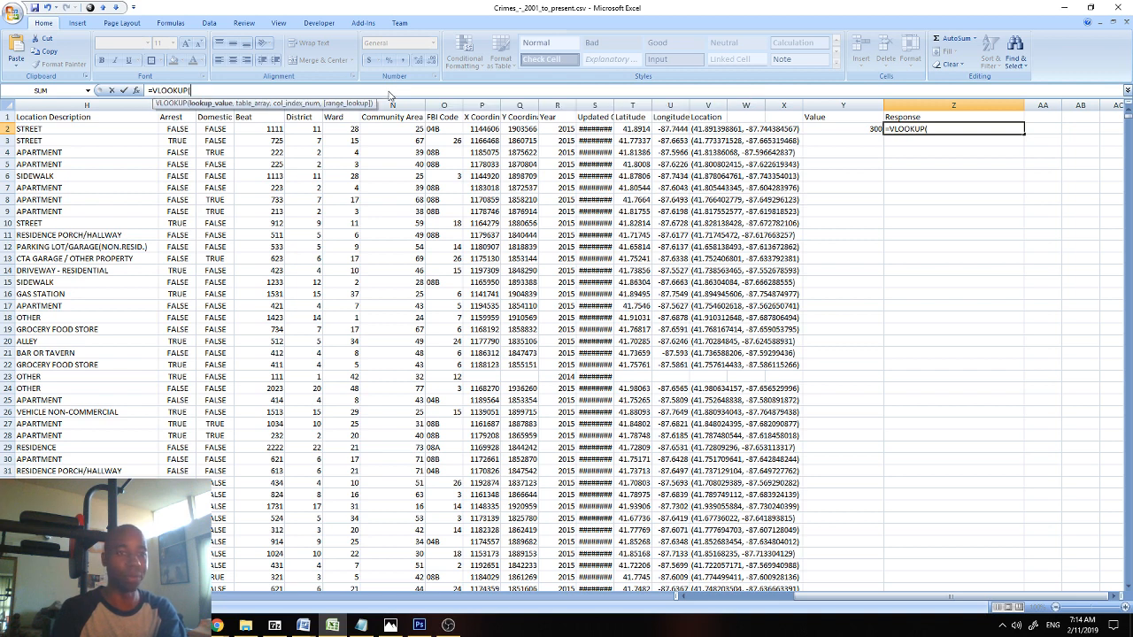
text(F)
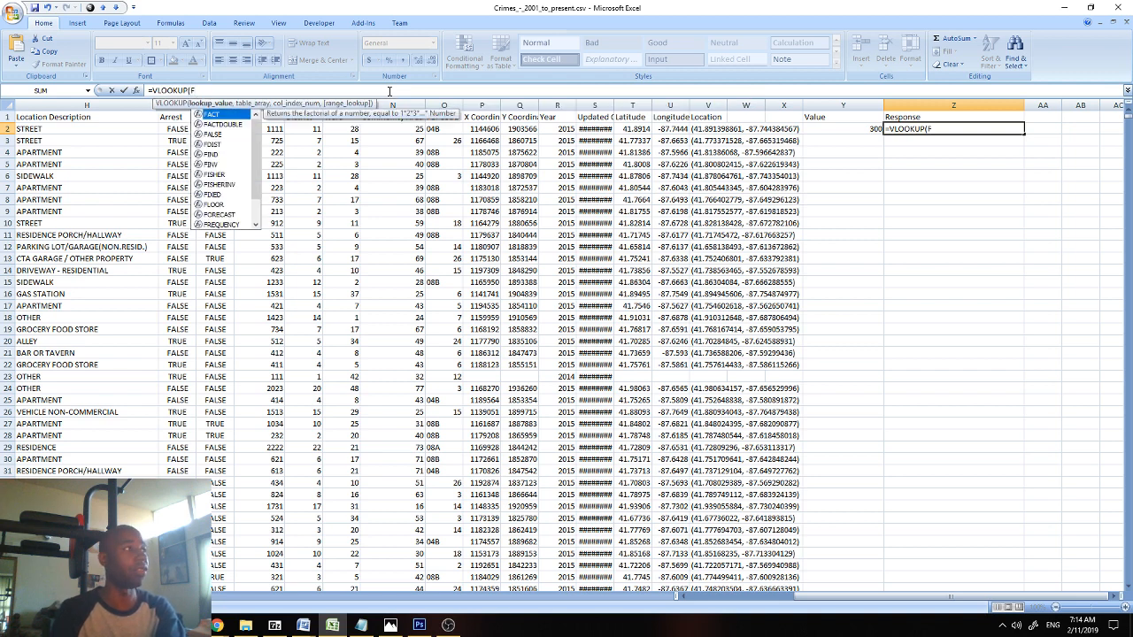
text(2)
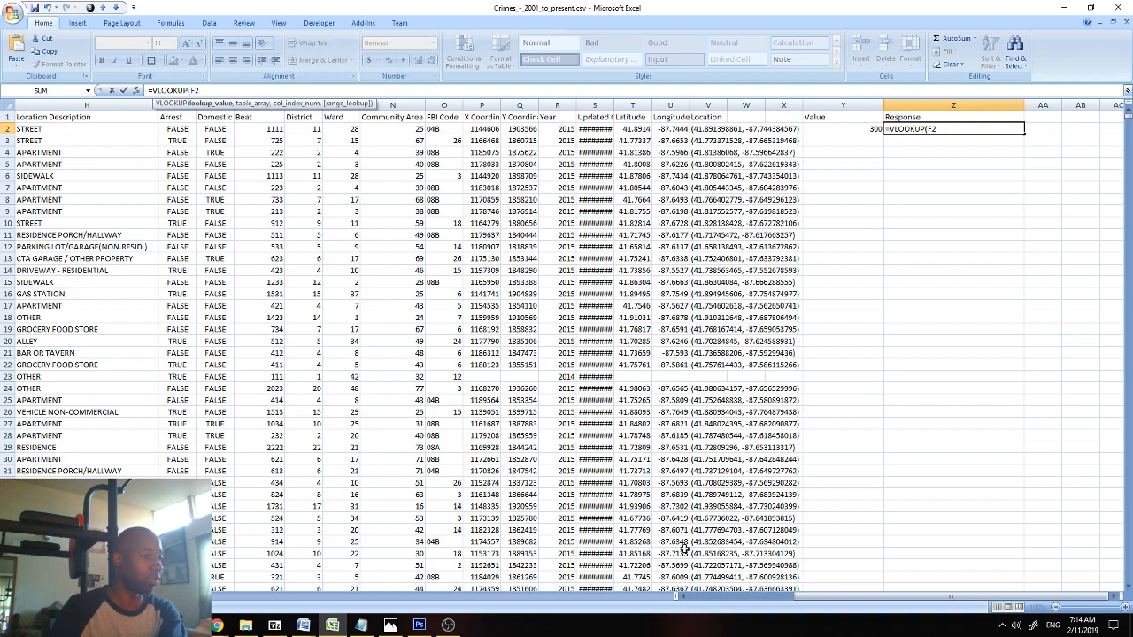
drag(809, 602, 785, 617)
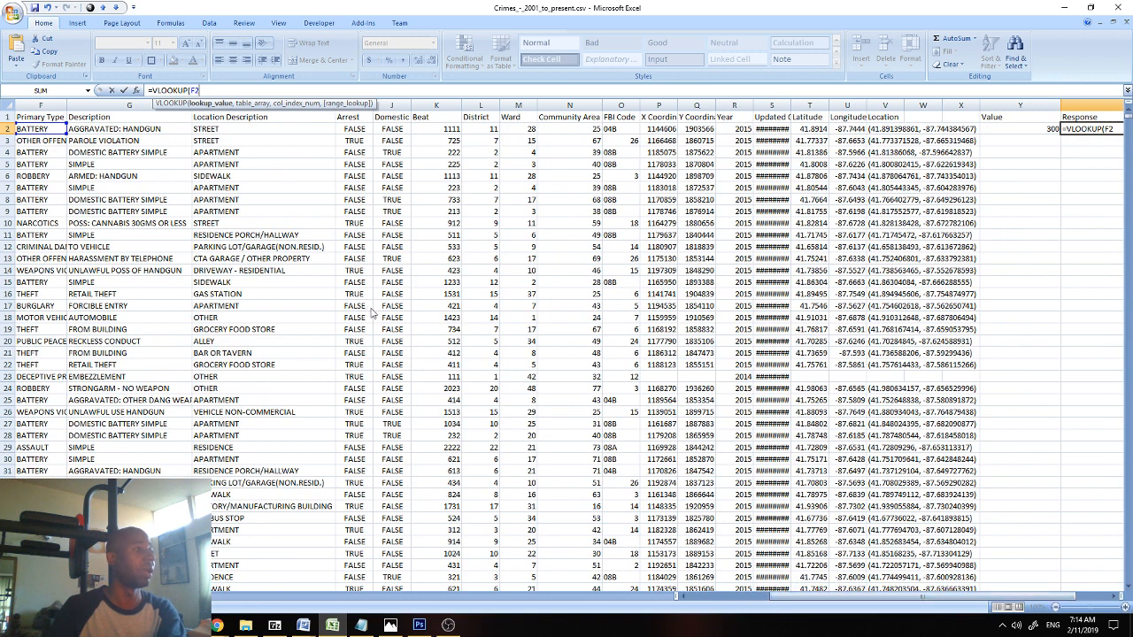
Begin a nested IF as the table array of the Z2 formula, with the logical test I2="TRUE" on the Arrest cell
text(,)
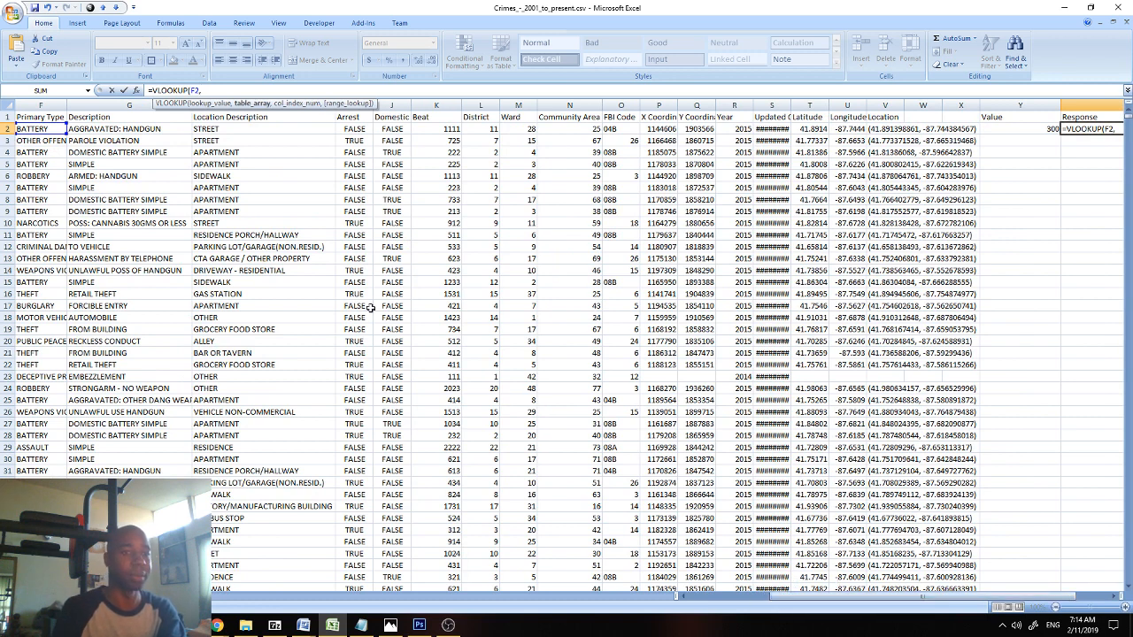
text(IF)
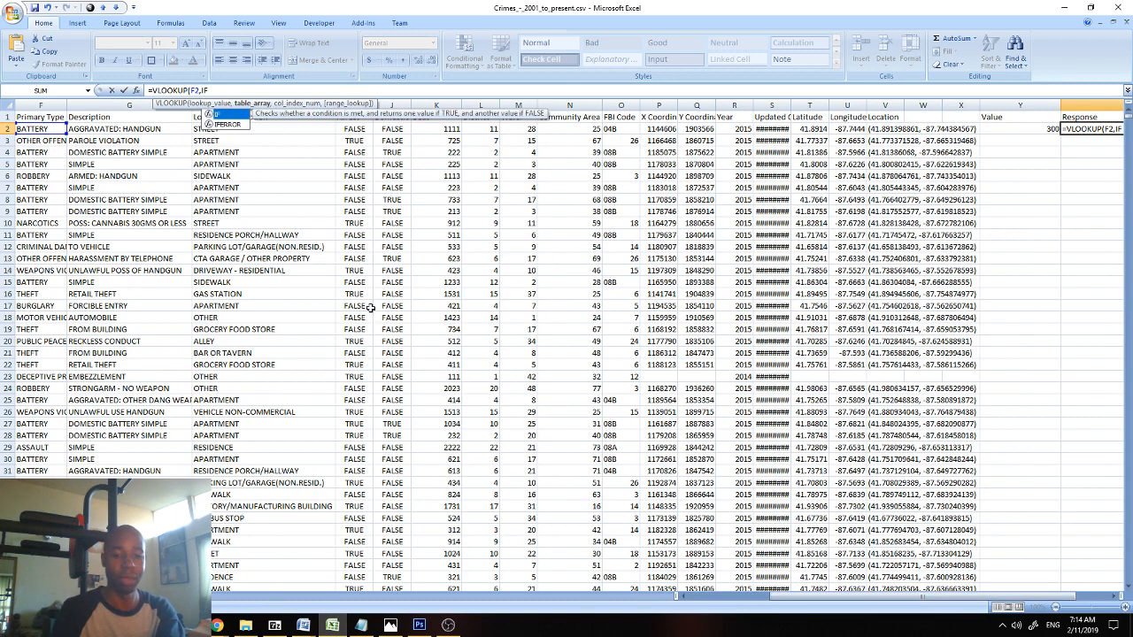
text(()
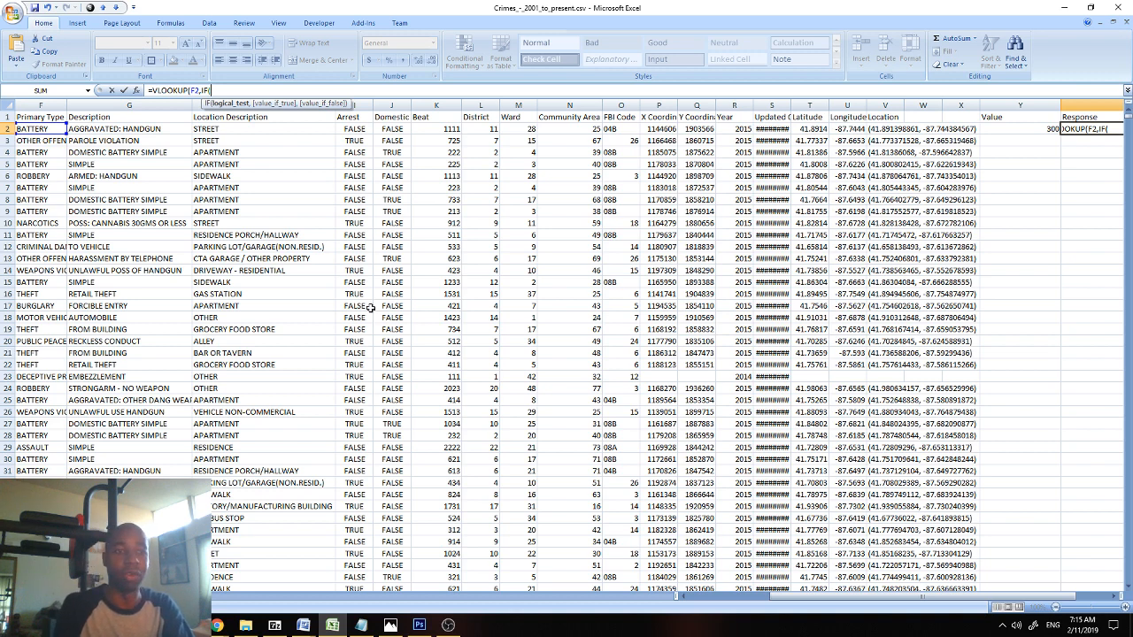
text(I2)
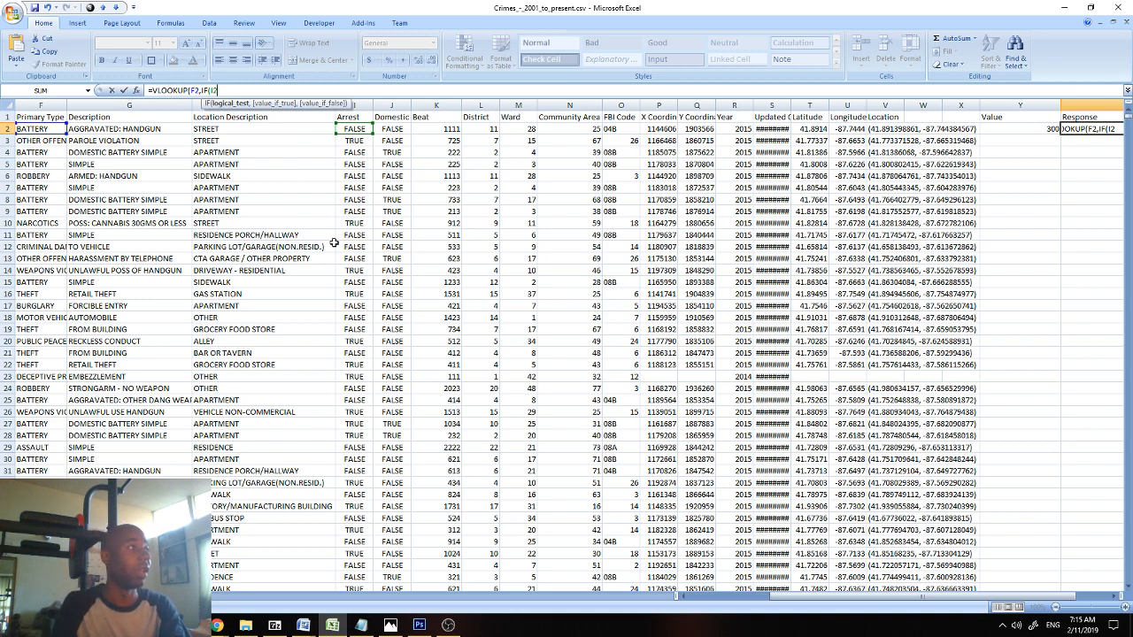
text(,)
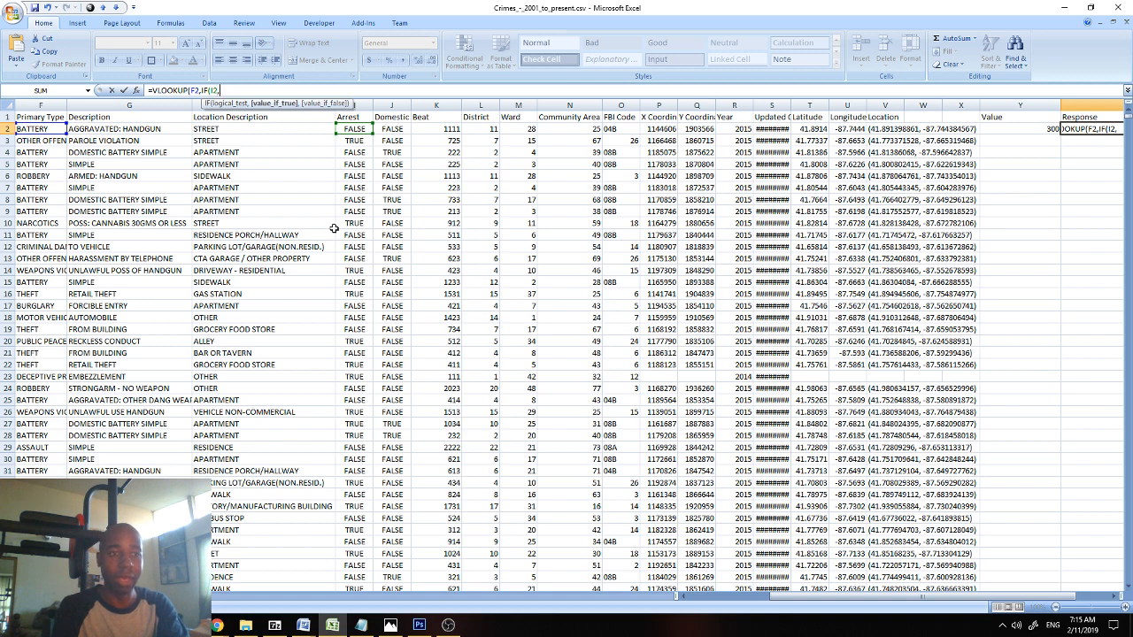
key(BackSpace)
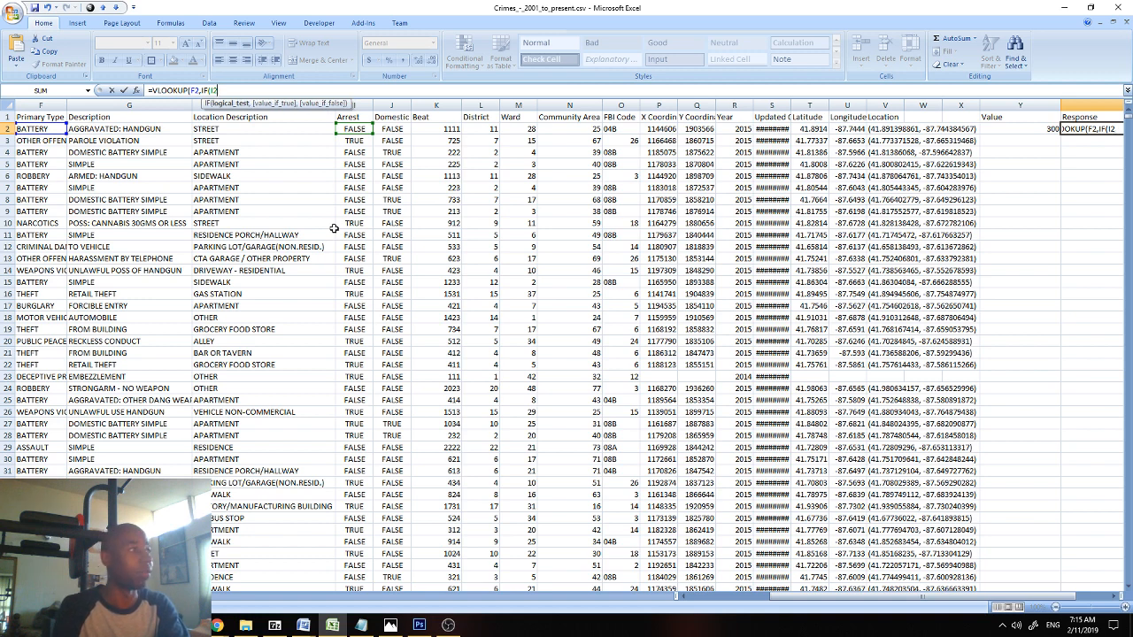
text(=)
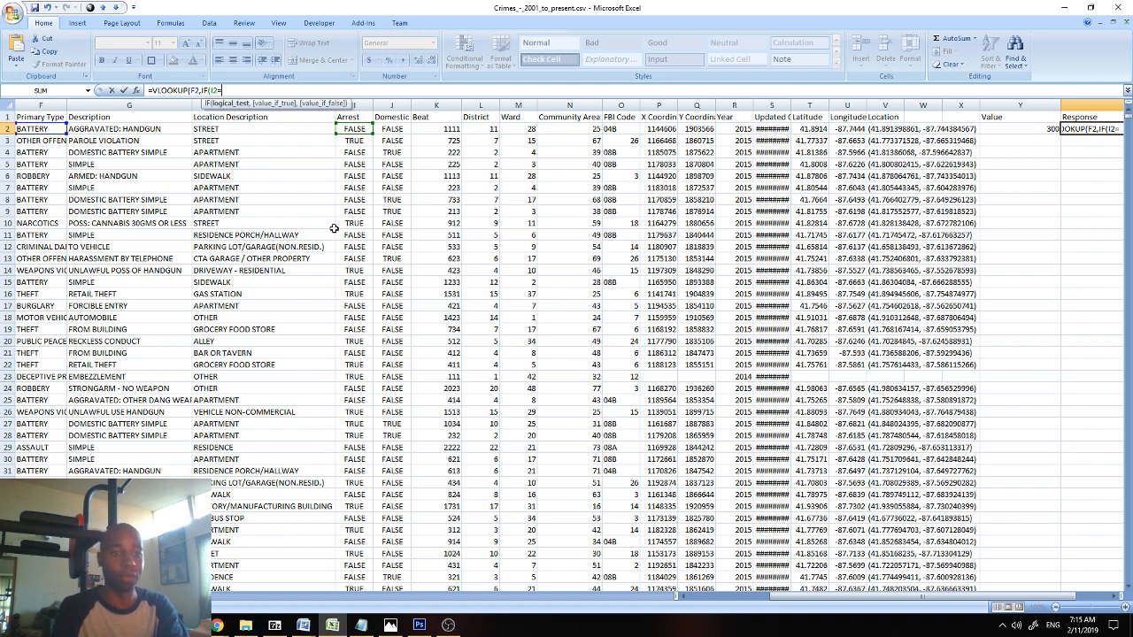
text("TRU)
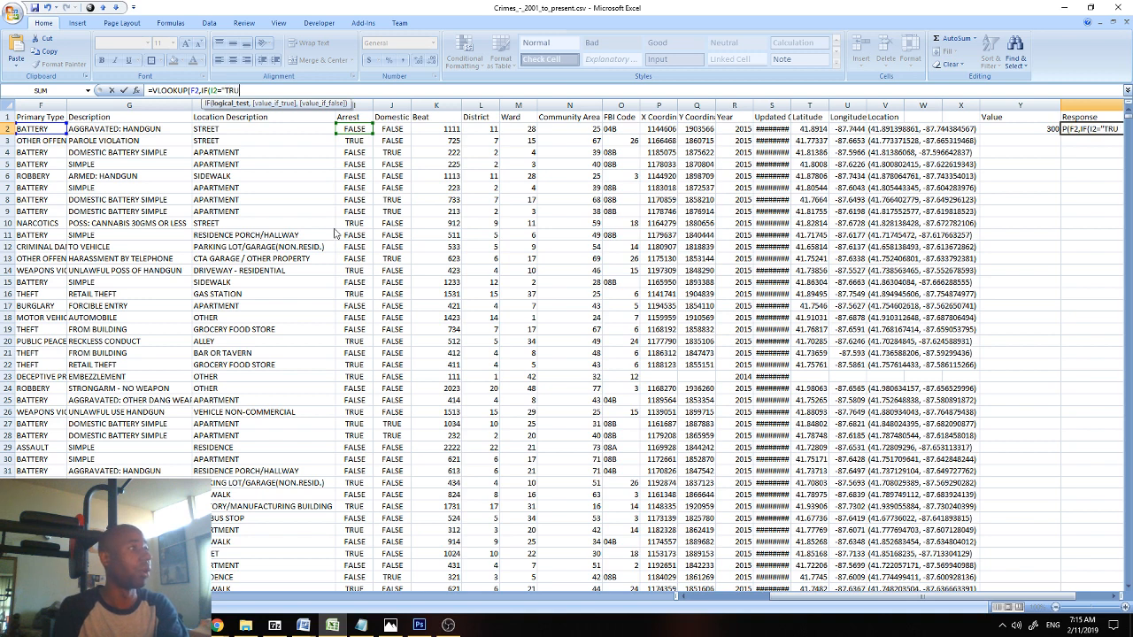
text(E")
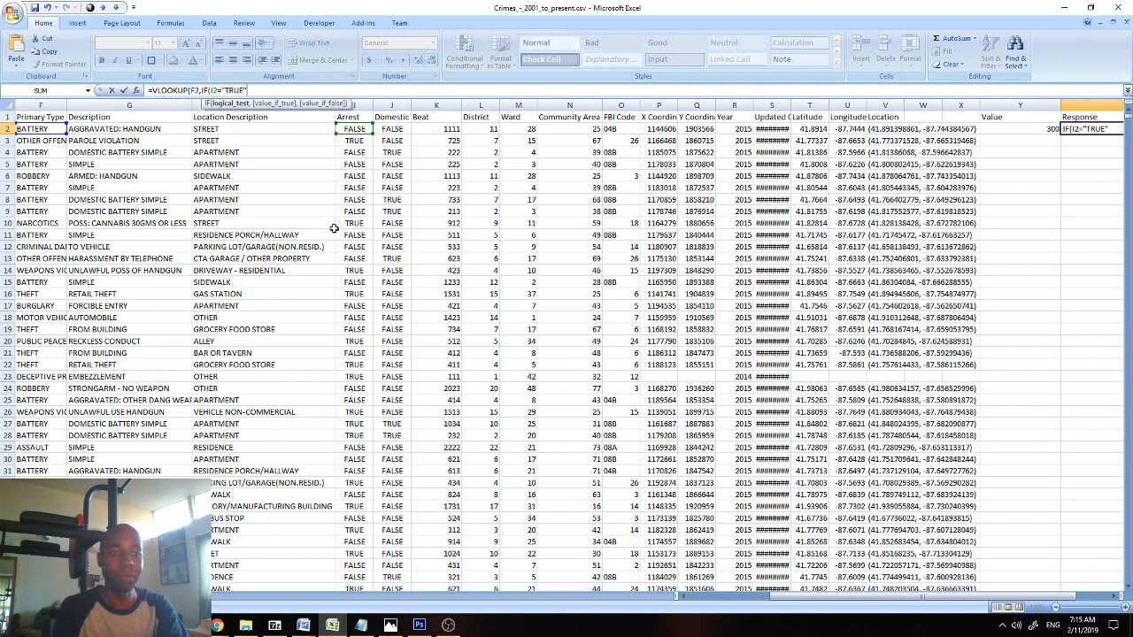
text(,)
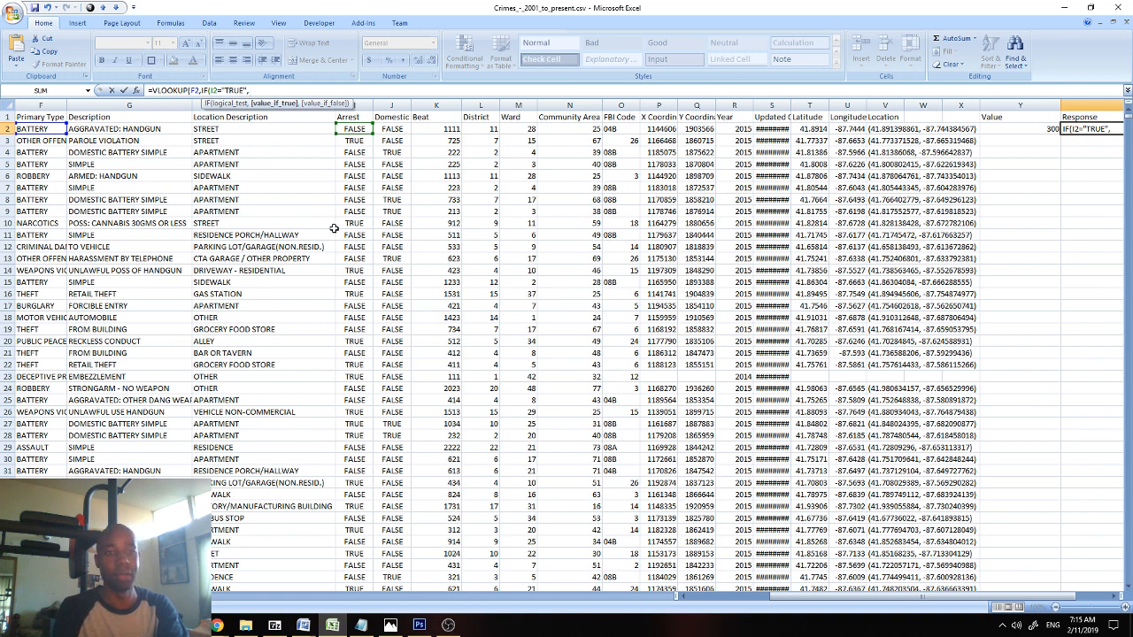
Complete the nested IF in the Z2 formula with Table2 as the value if true and Table3 as the value if false
text( Table2)
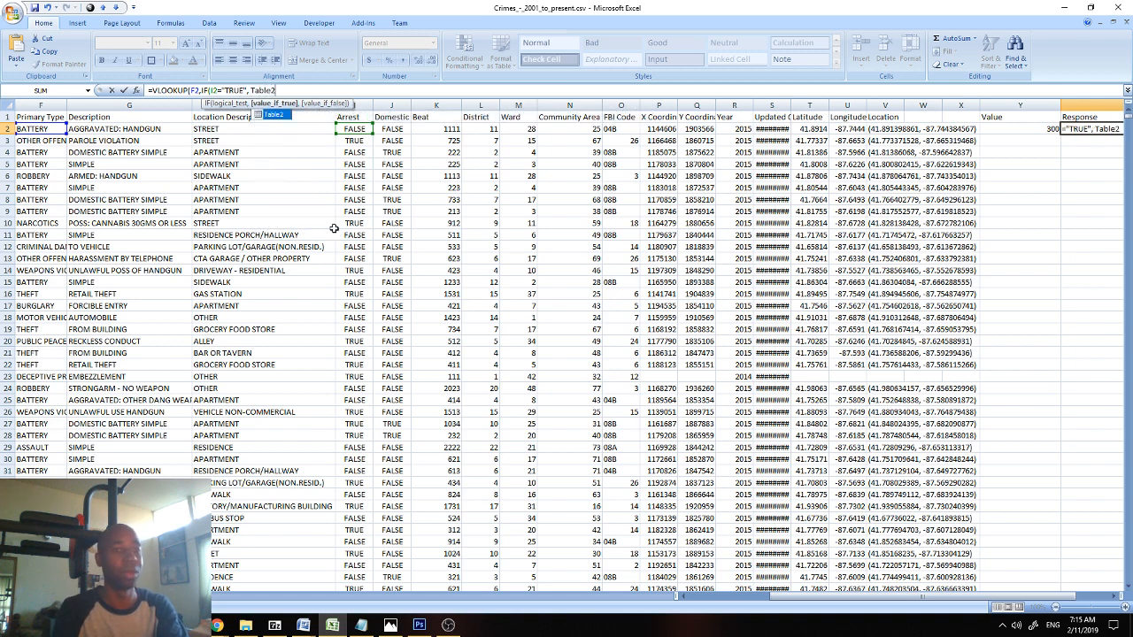
text(,)
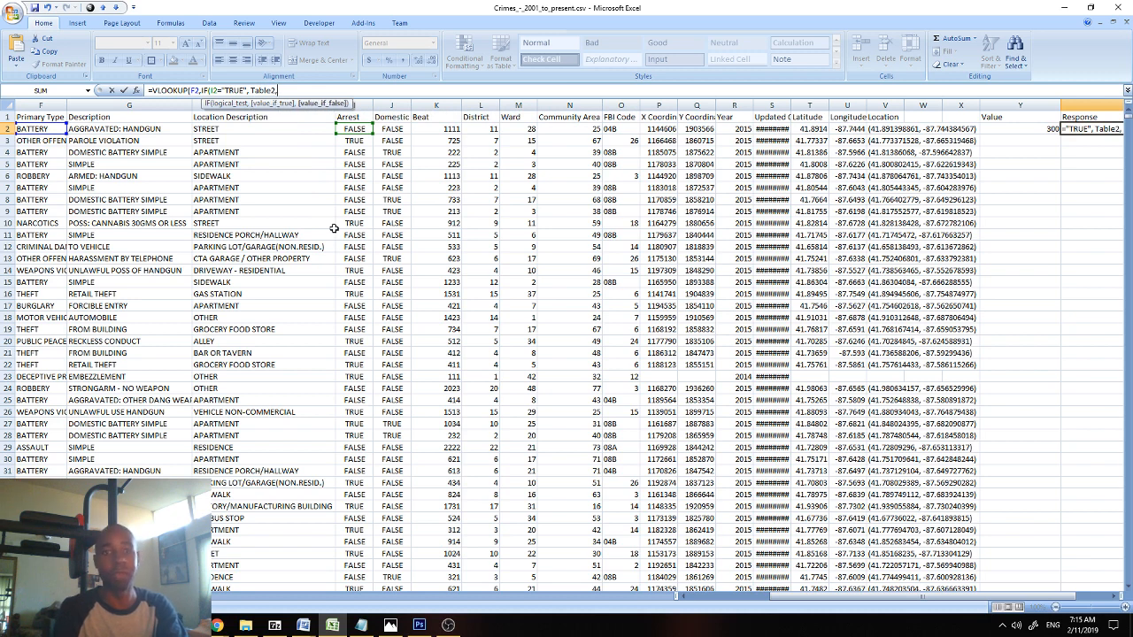
text(Table3)
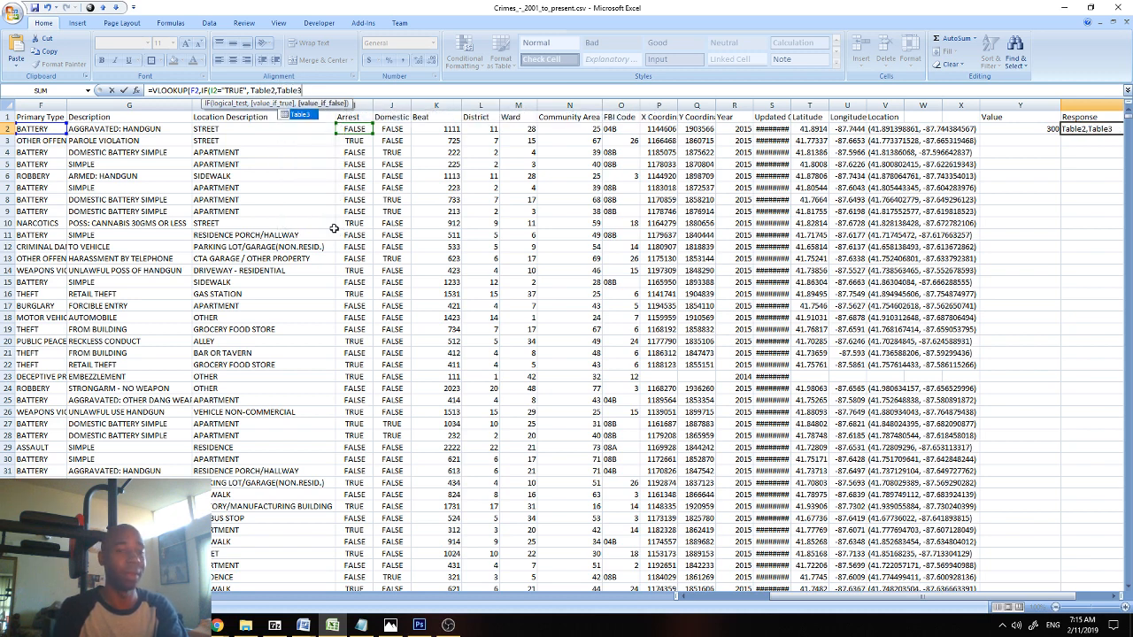
text())
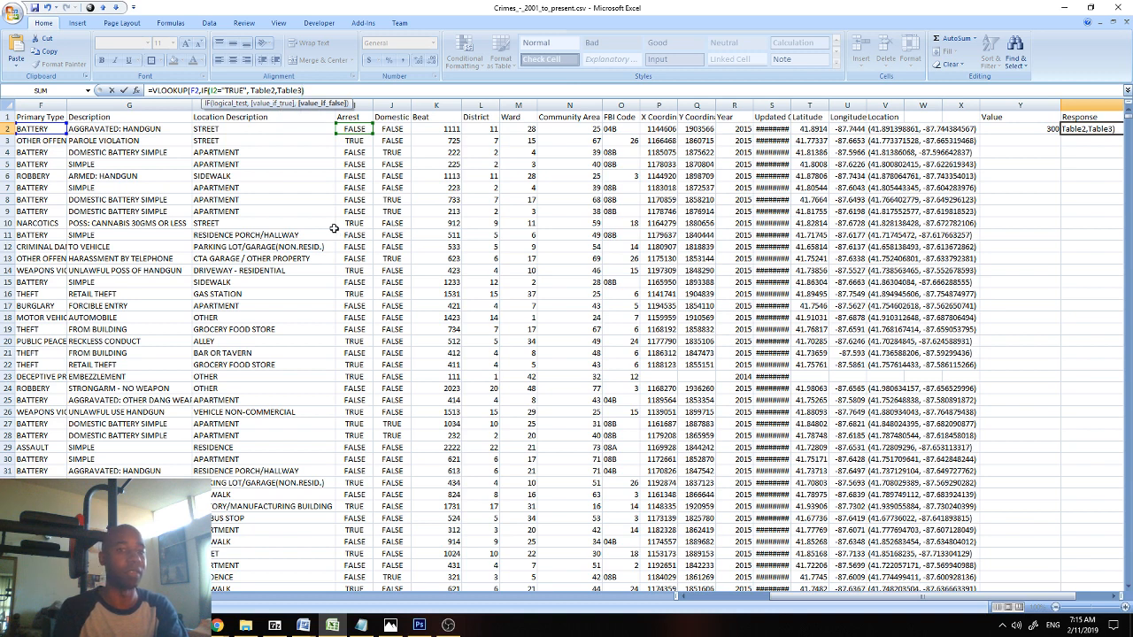
Finish the Z2 VLOOKUP with column index 2 and FALSE for an exact match, and enter the formula
text(,2)
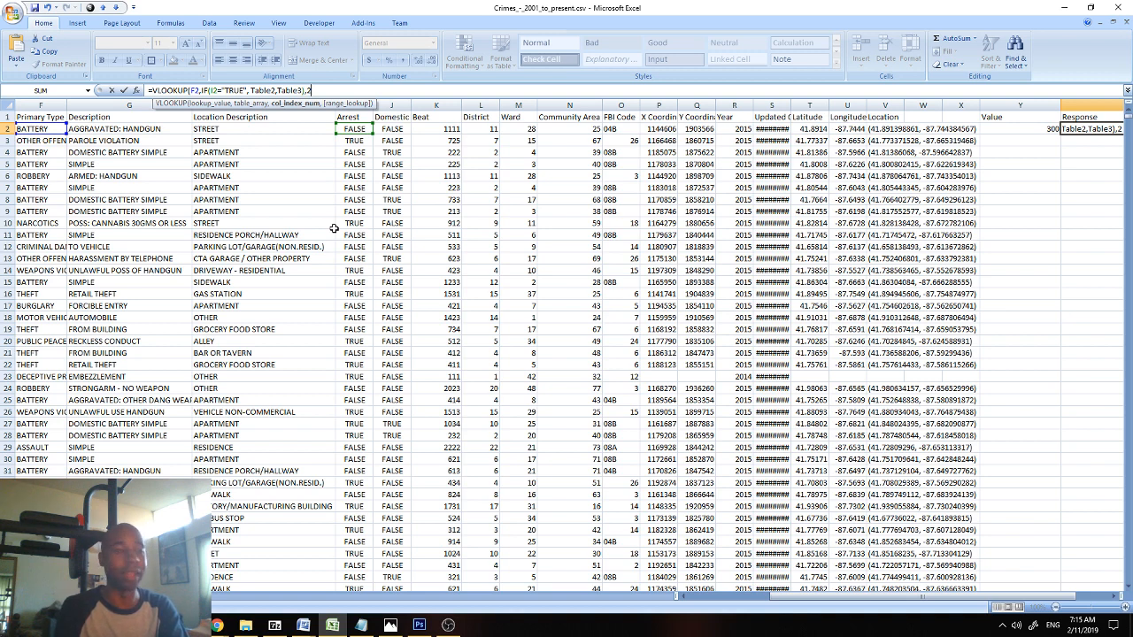
text(,FALSE)
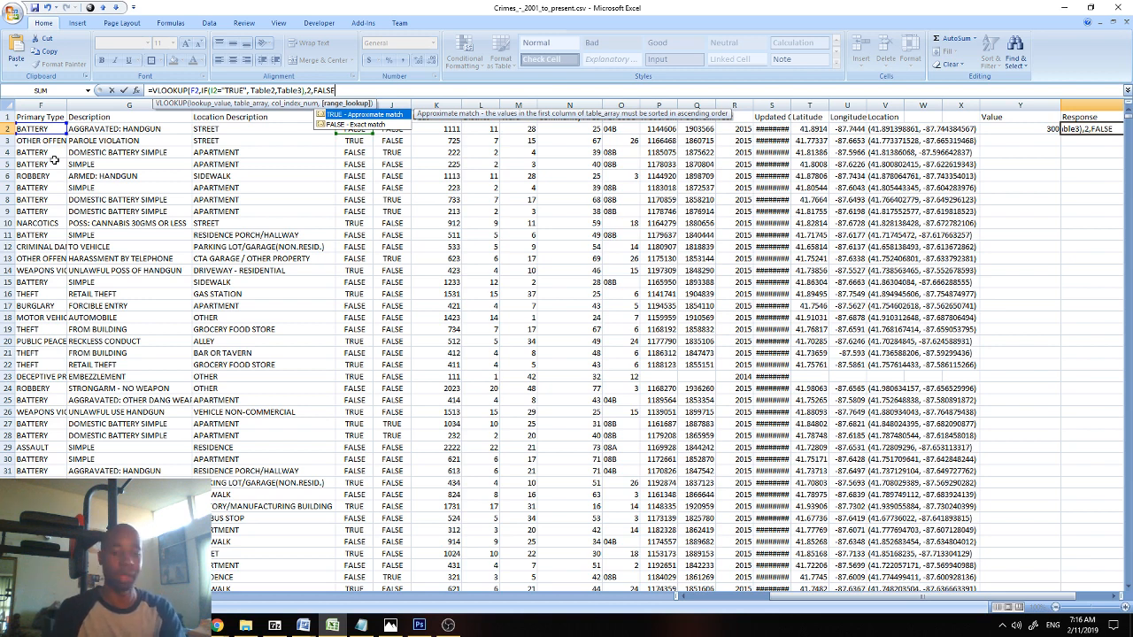
text())
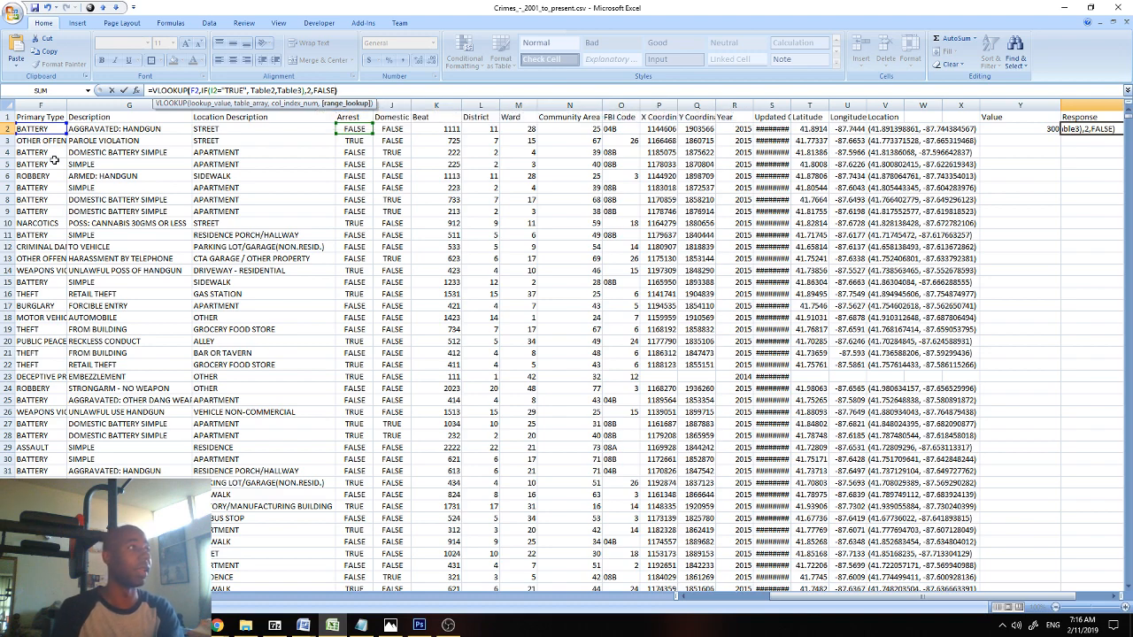
click(124, 91)
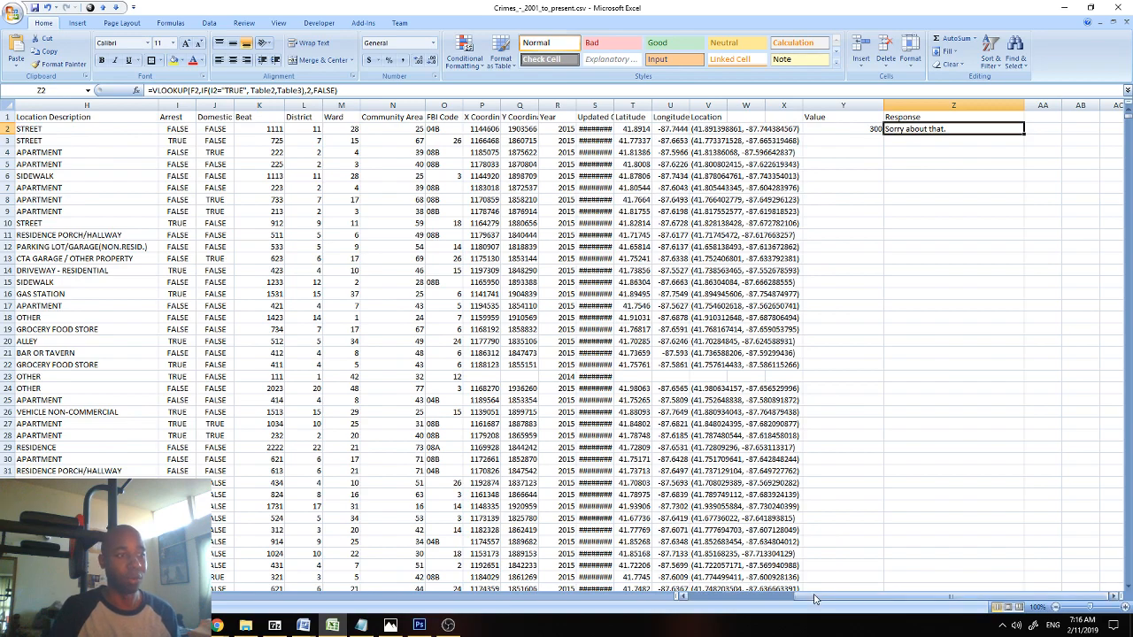
Check the Z2 response against row 2's Primary Type and Arrest status and the Arrest response tables on the lookup sheet
drag(813, 599, 686, 624)
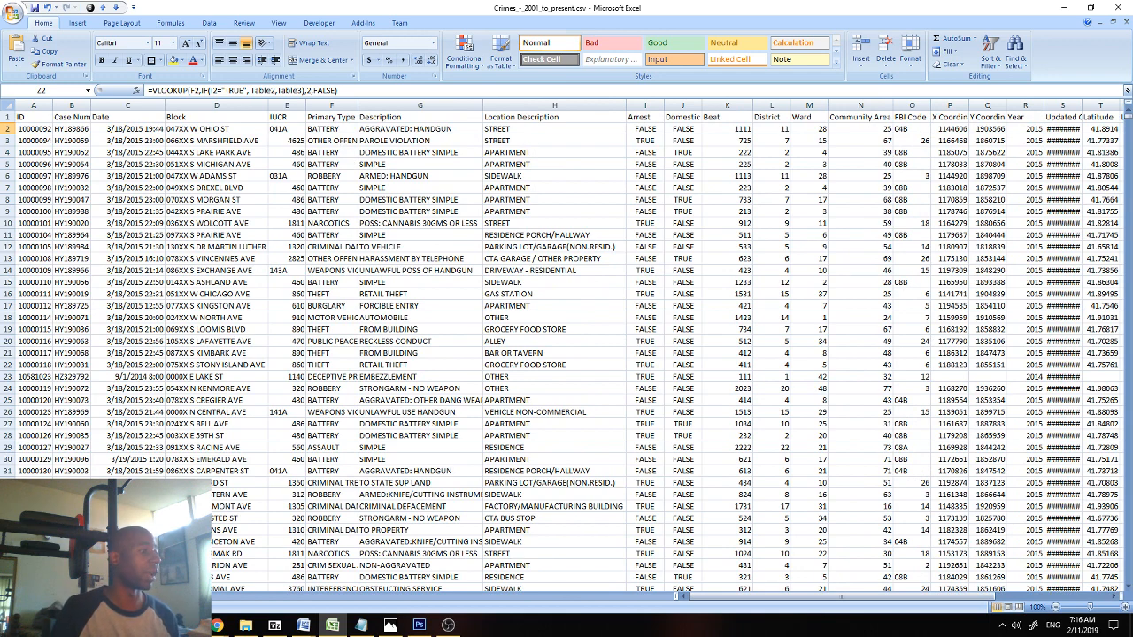
click(161, 596)
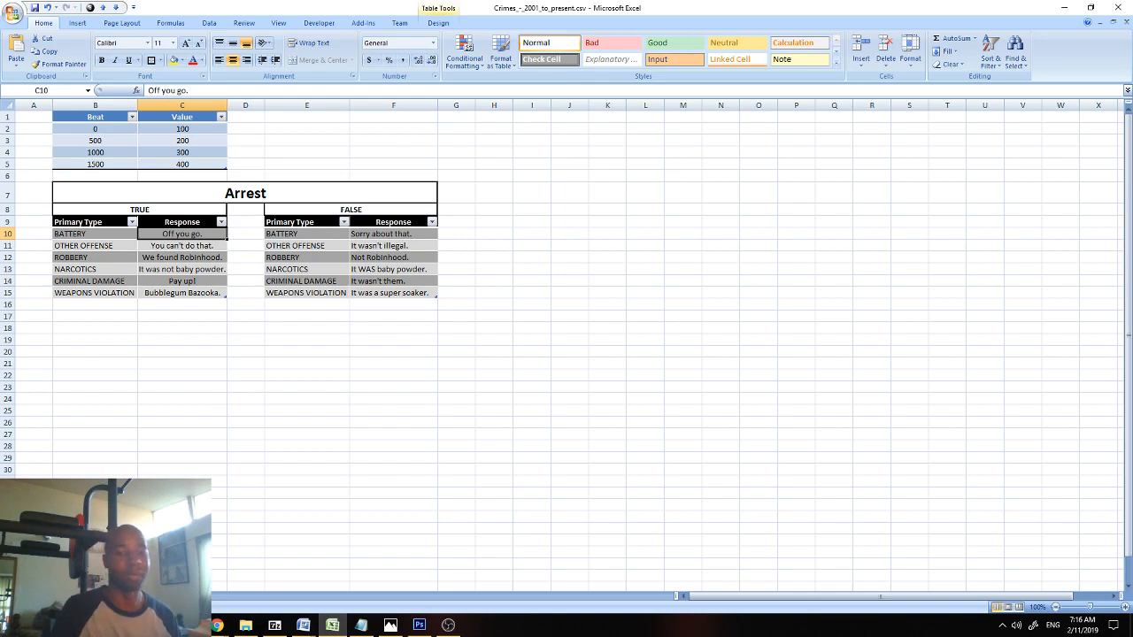
key(ctrl+Page_Up)
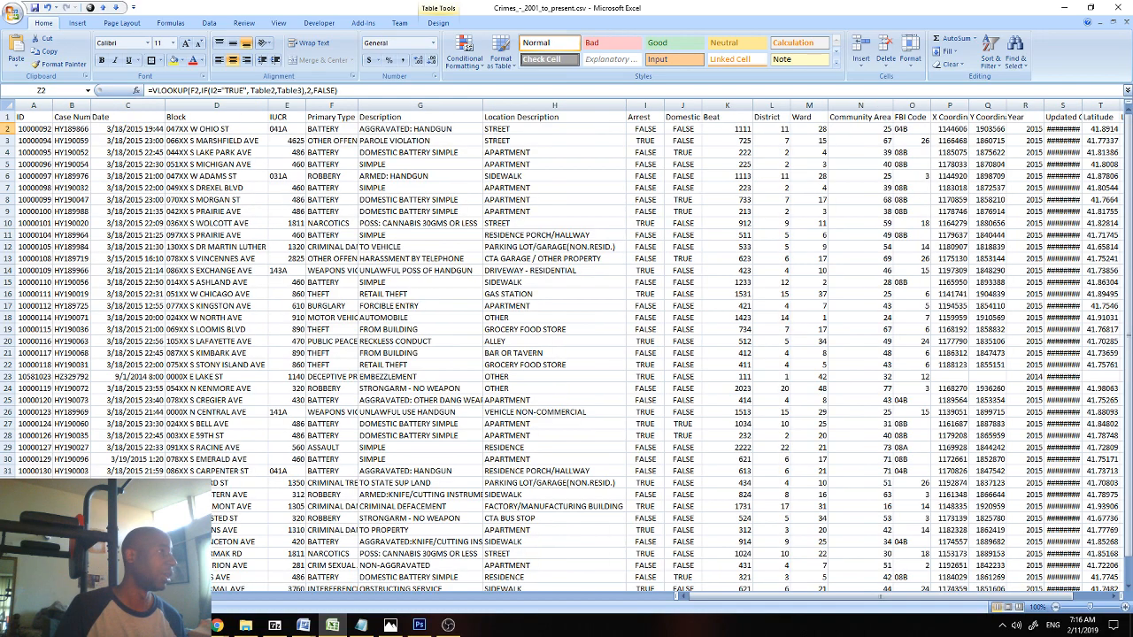
drag(767, 601, 797, 601)
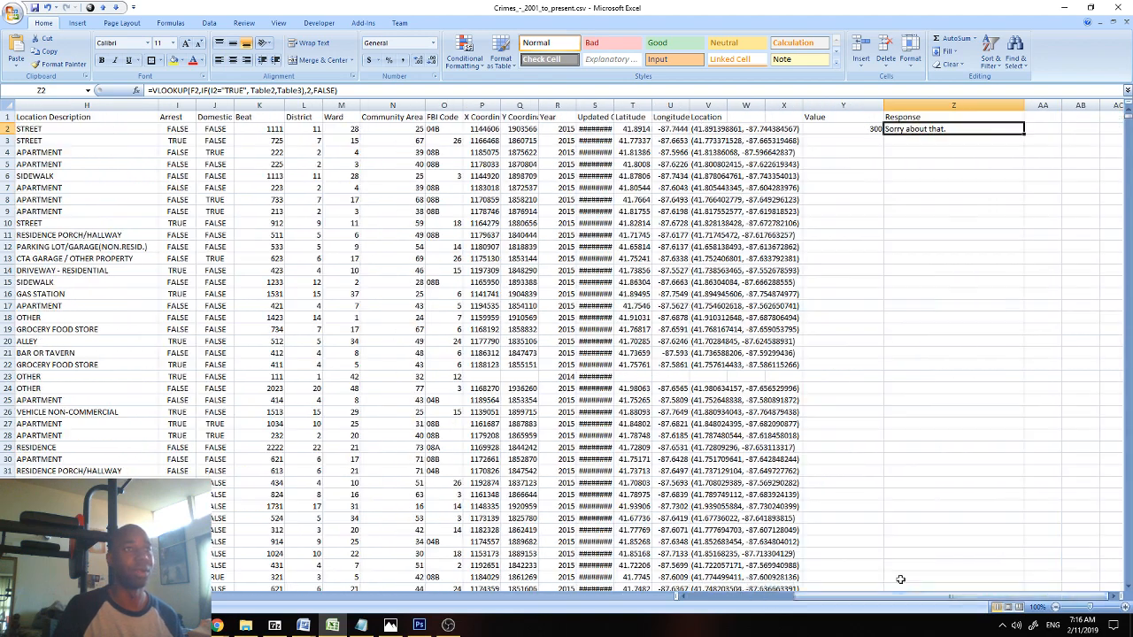
Fill the Value formula from Y2 down to Y10 and the Response formula from Z2 down to Z10
click(876, 129)
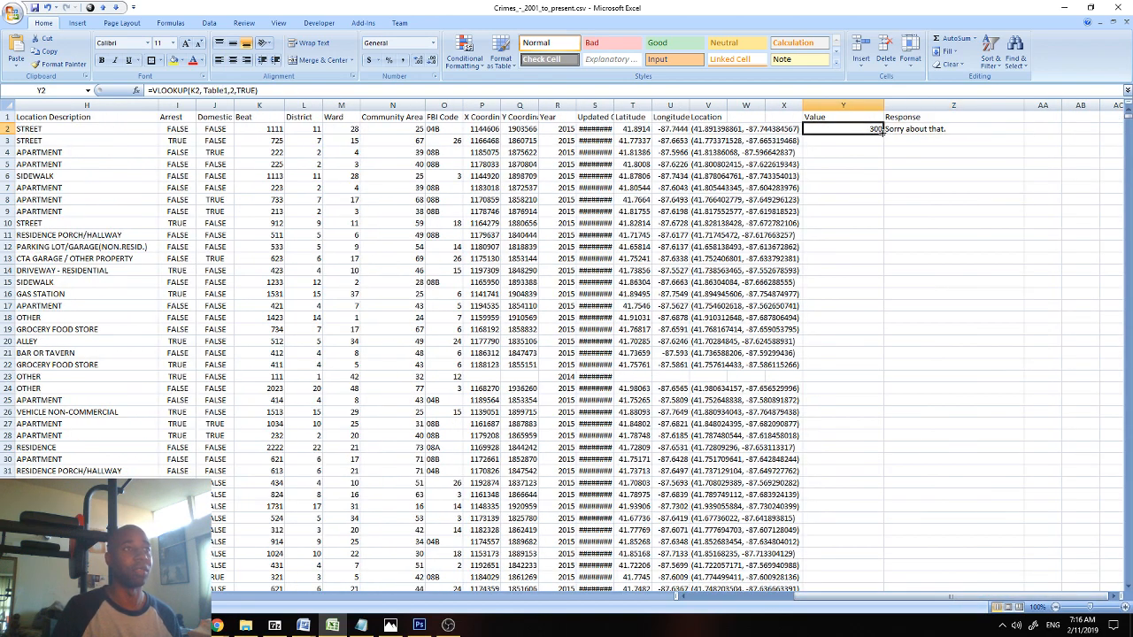
drag(883, 131, 866, 302)
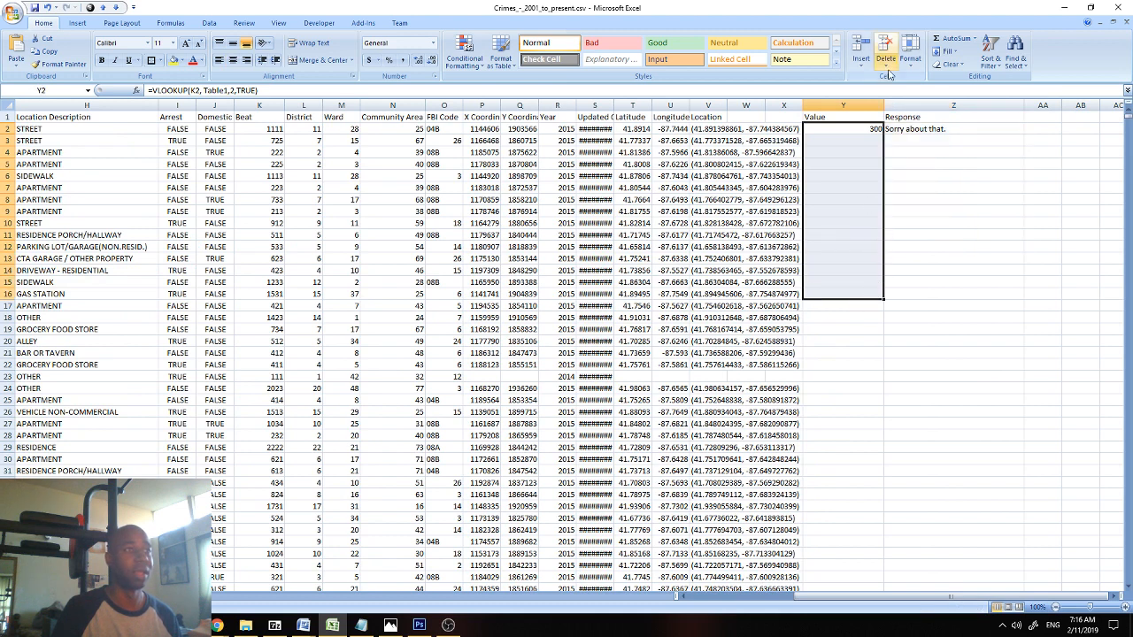
click(881, 129)
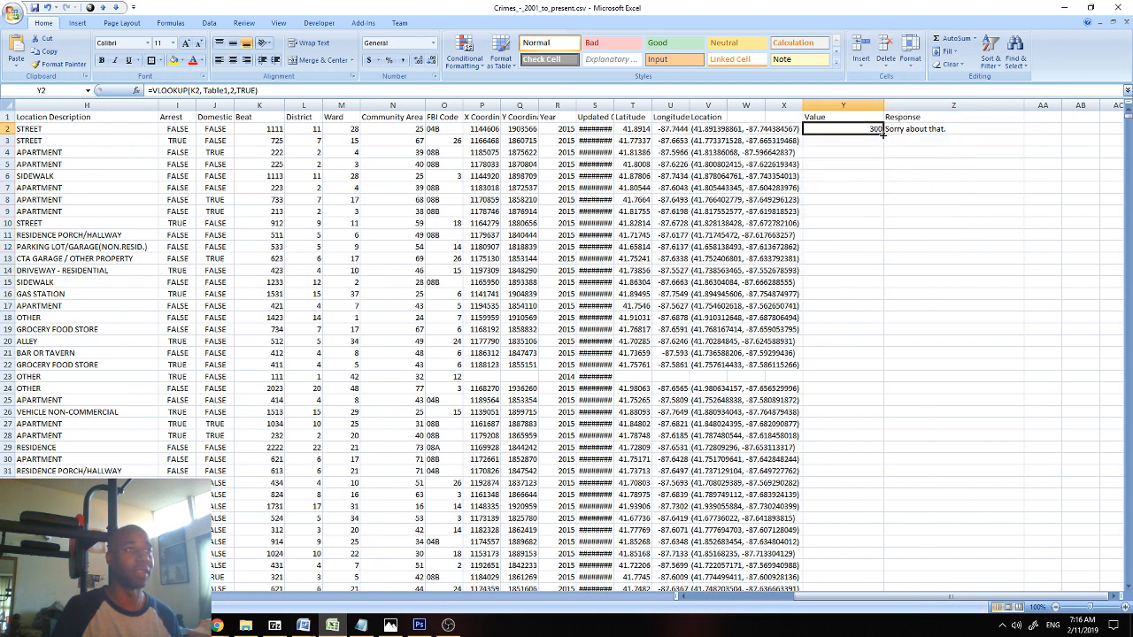
drag(883, 134, 887, 232)
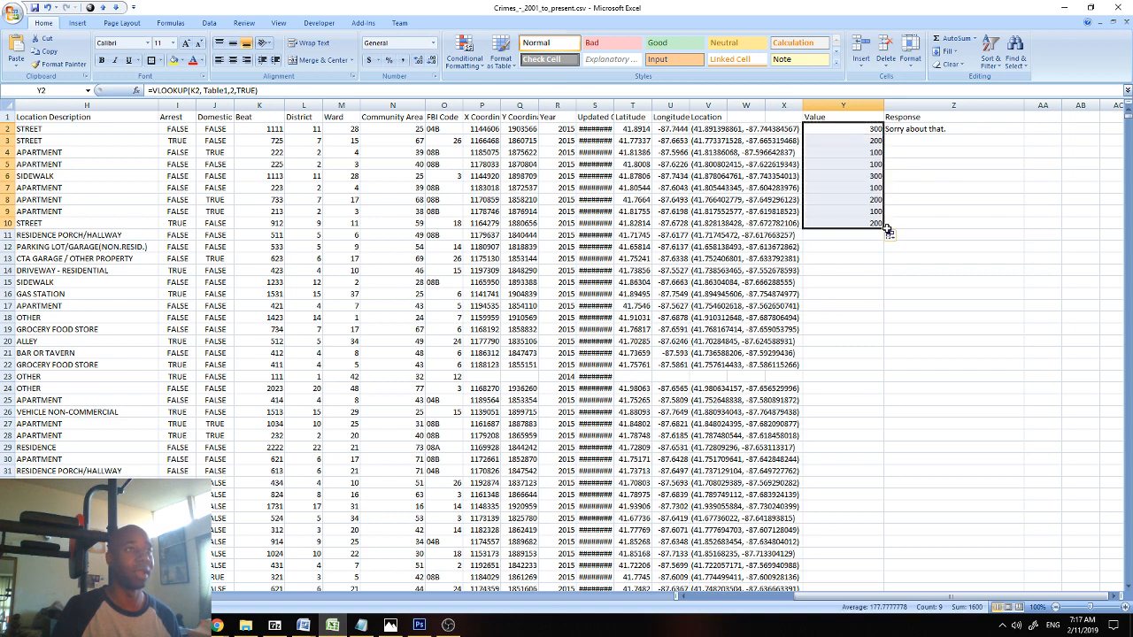
click(1008, 128)
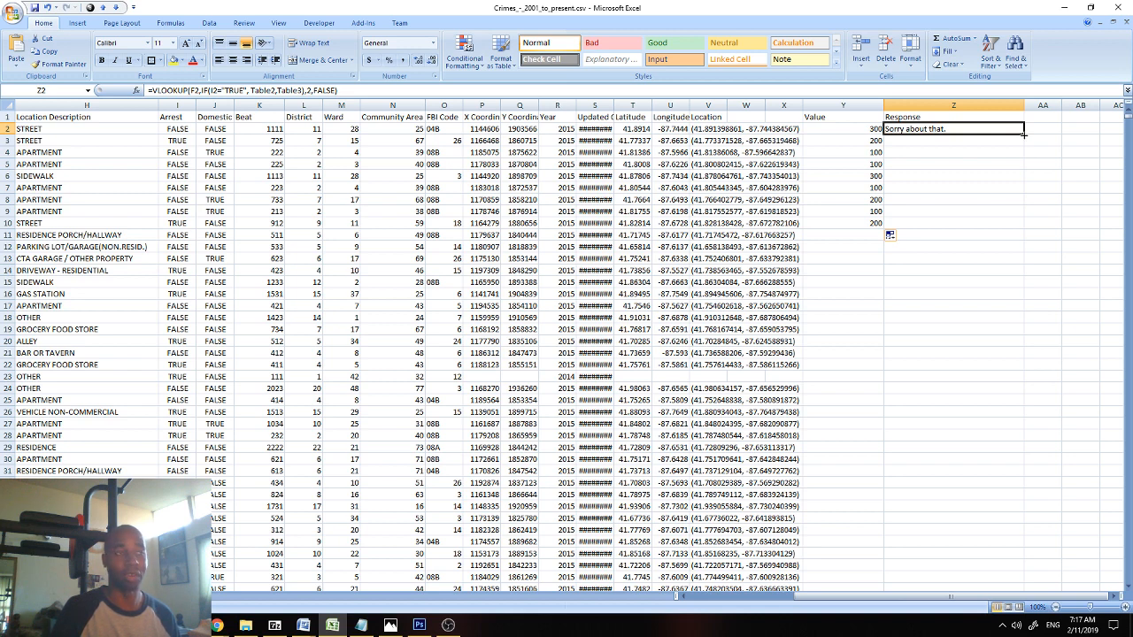
drag(1024, 134, 1020, 232)
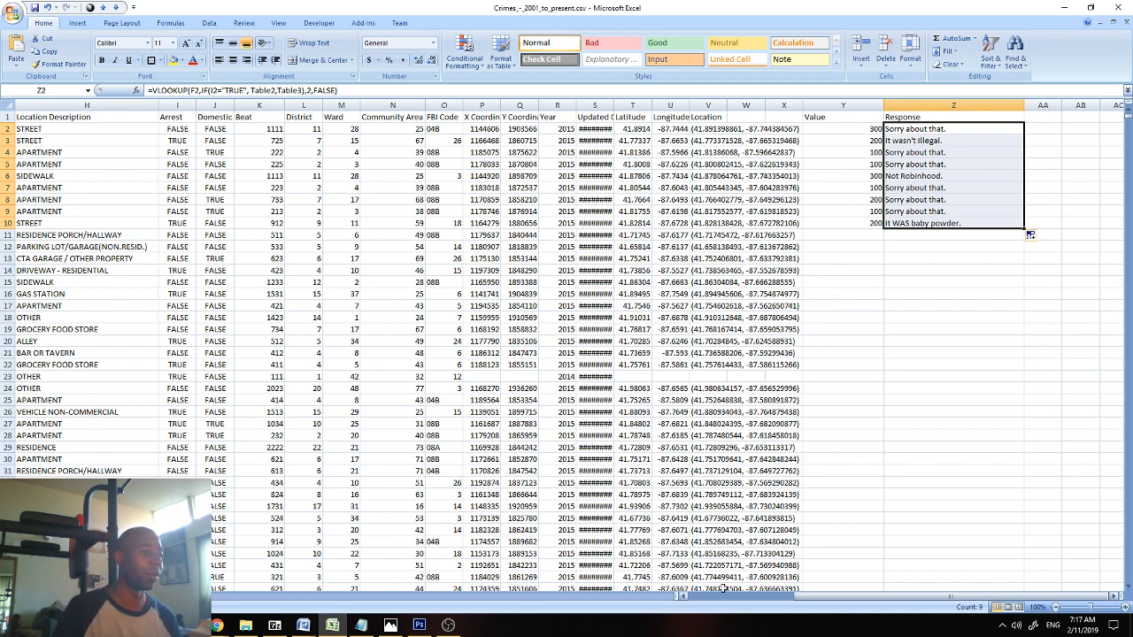
Compare the filled Response column with each row's Primary Type and Arrest status and with the response tables on the lookup sheet
drag(684, 597, 768, 605)
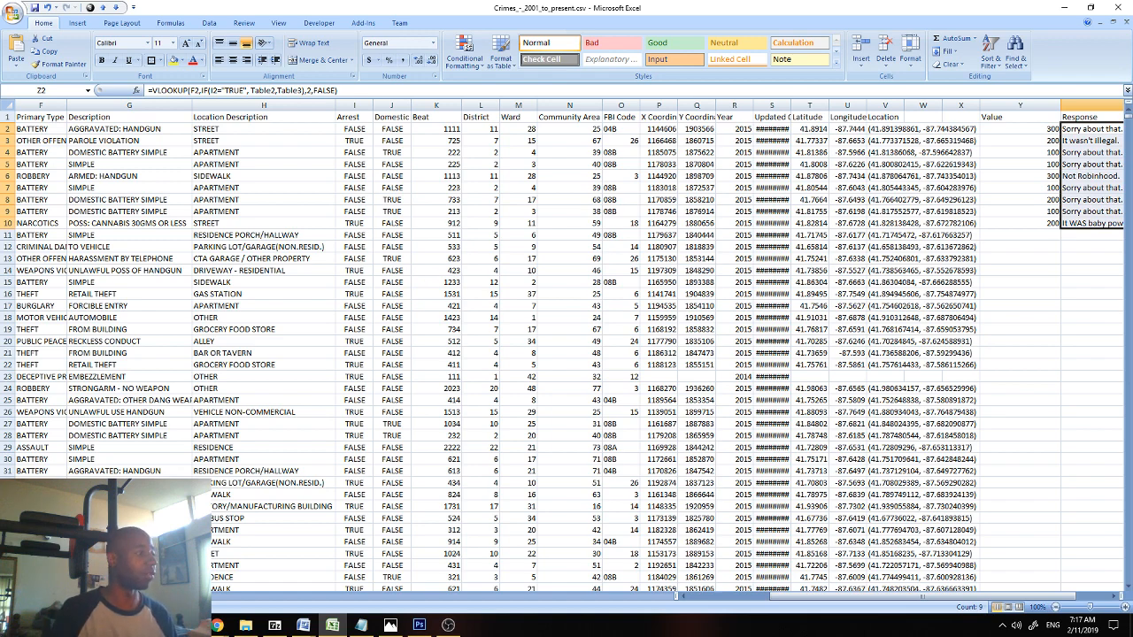
click(163, 597)
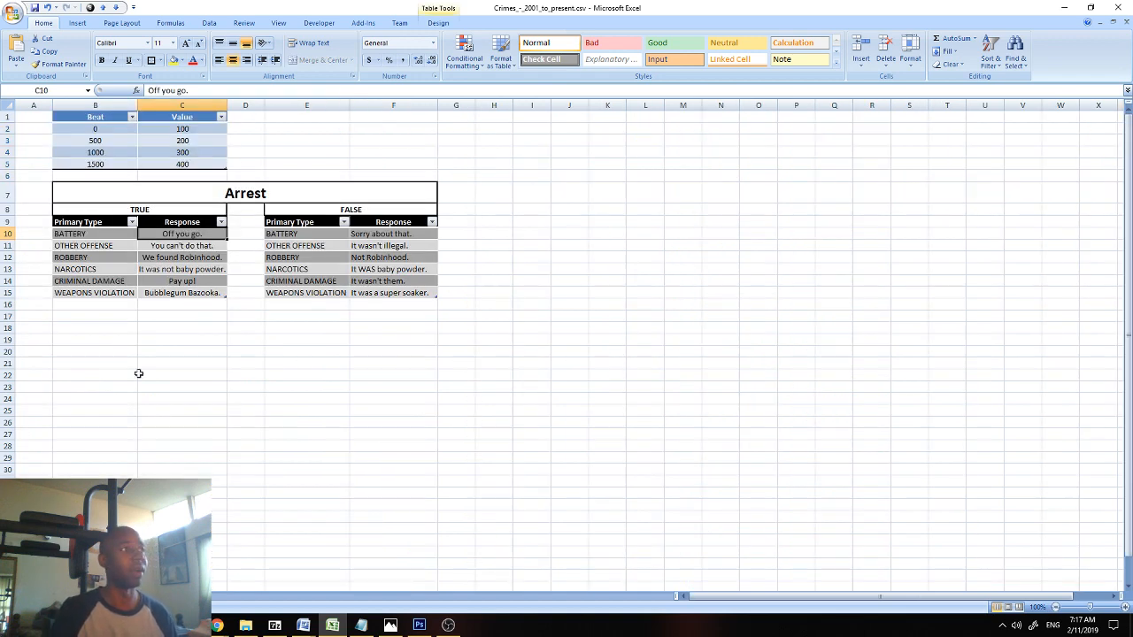